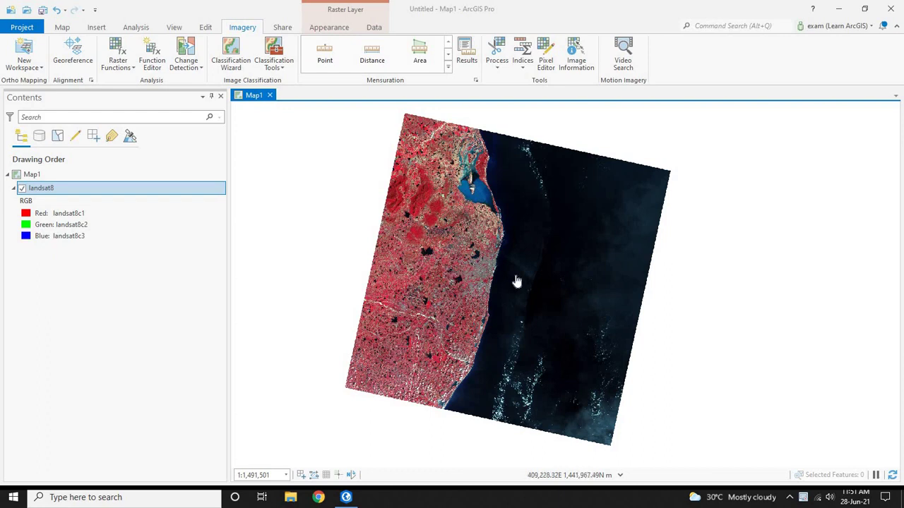
- Select the landsat8 layer and show the Classification Tools gallery on the Imagery tab
left_click(176, 316)
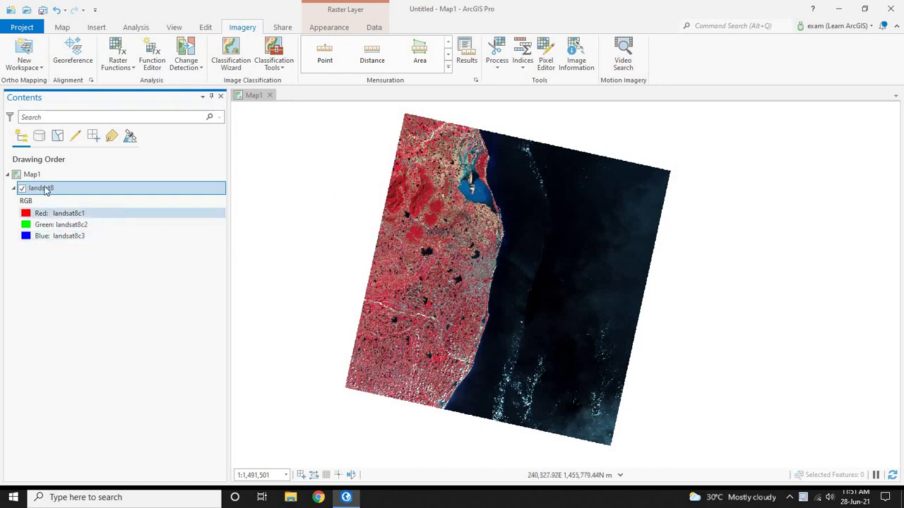
key("F2")
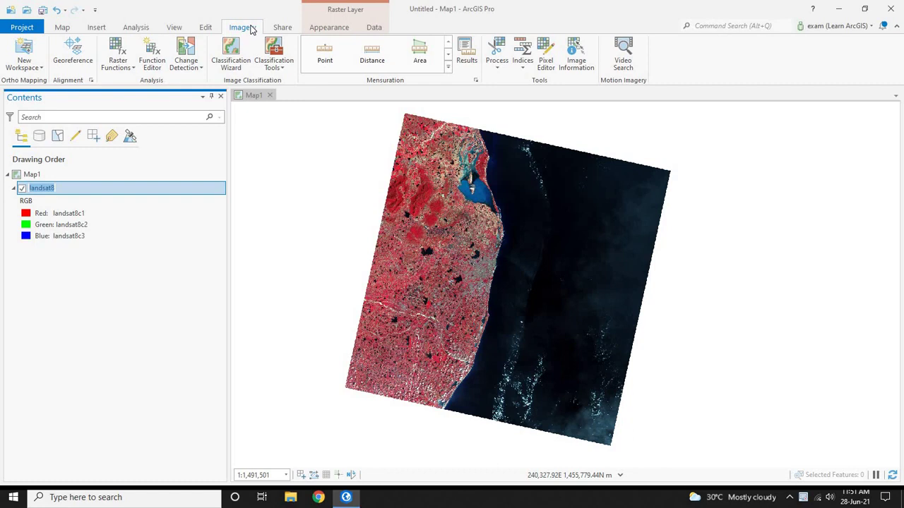
left_click(285, 68)
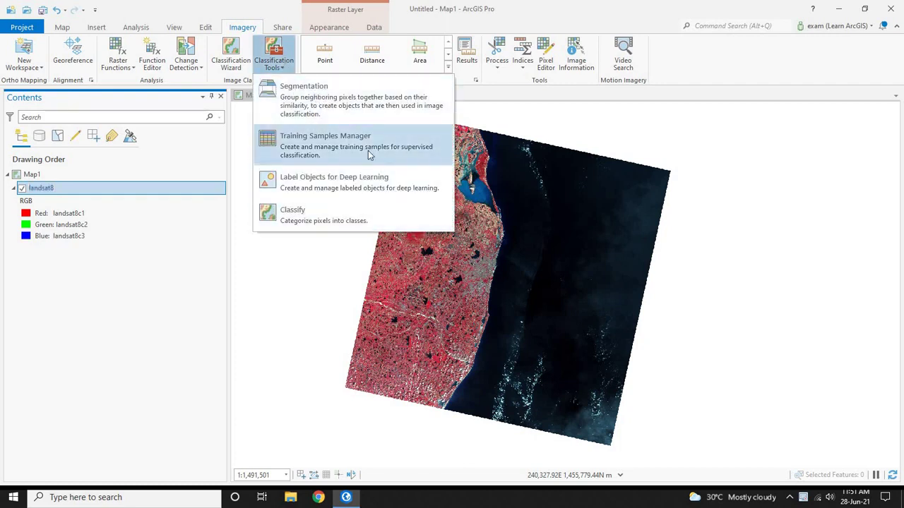
- Launch the Training Samples Manager and browse its NLCD2011 classes starting with Forest
left_click(329, 145)
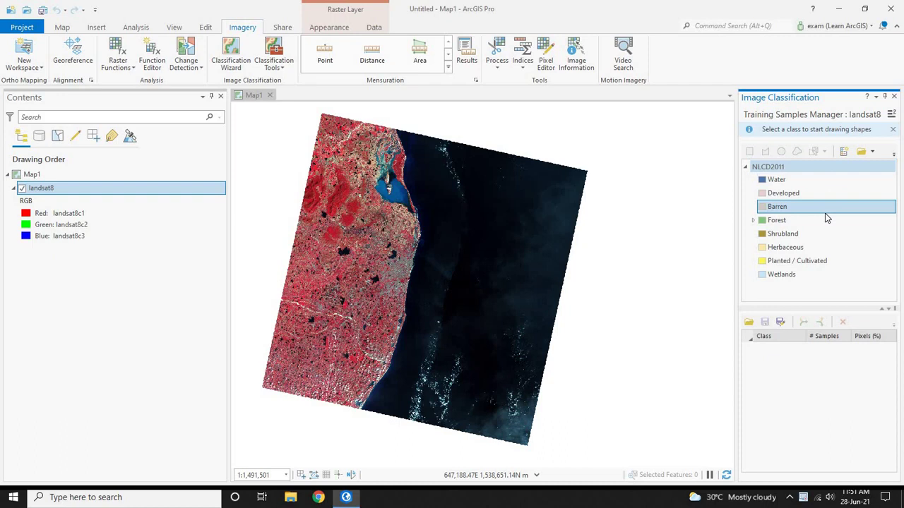
left_click(826, 221)
left_click(787, 193)
left_click(785, 181)
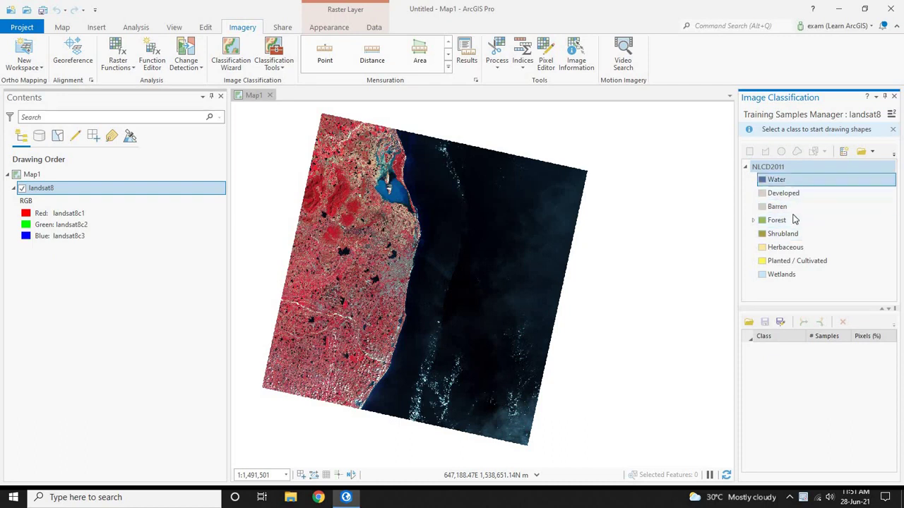
left_click(791, 262)
left_click(803, 194)
left_click(785, 180)
left_click(784, 221)
left_click(805, 261)
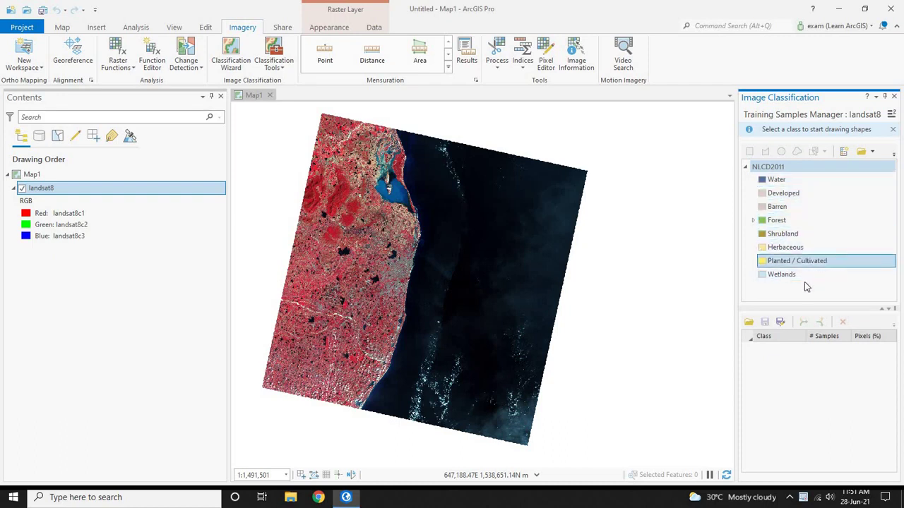
- Review the Barren, Developed, Water and Wetlands classes in the NLCD2011 list
left_click(819, 207)
left_click(819, 195)
left_click(812, 182)
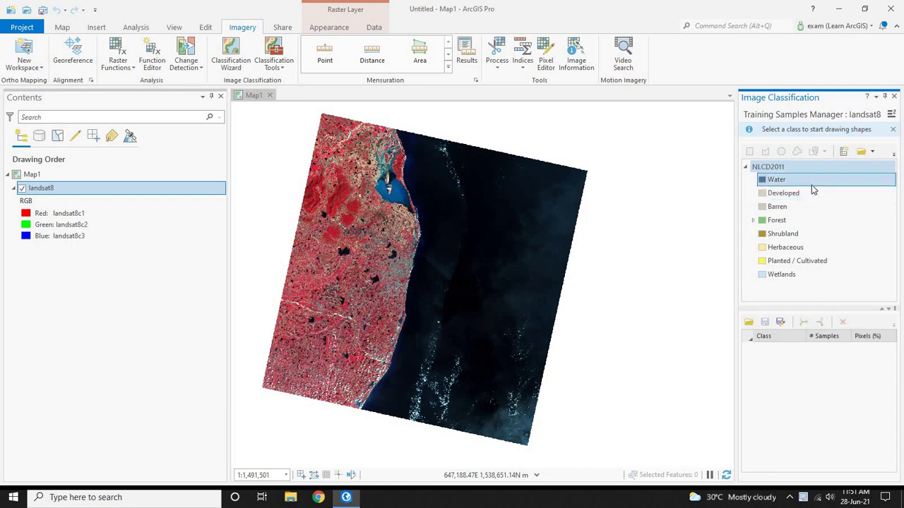
left_click(812, 192)
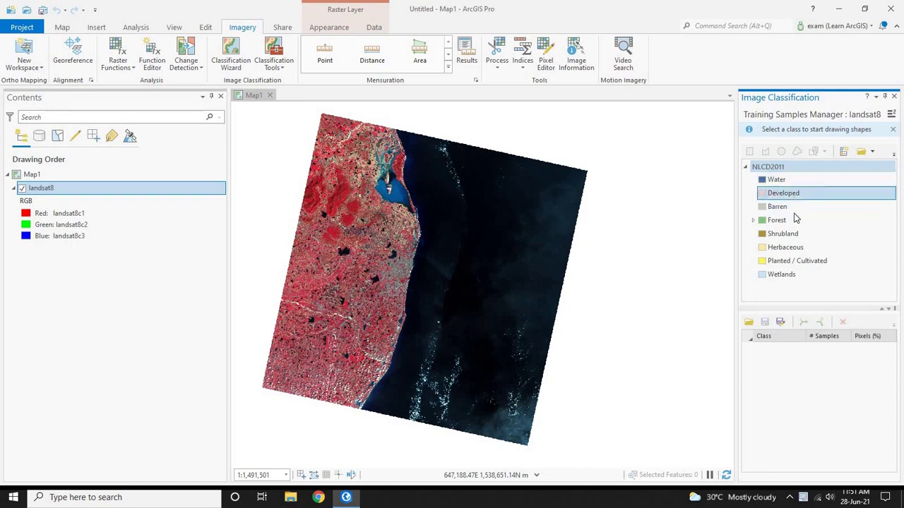
left_click(786, 209)
left_click(778, 192)
left_click(780, 181)
left_click(783, 197)
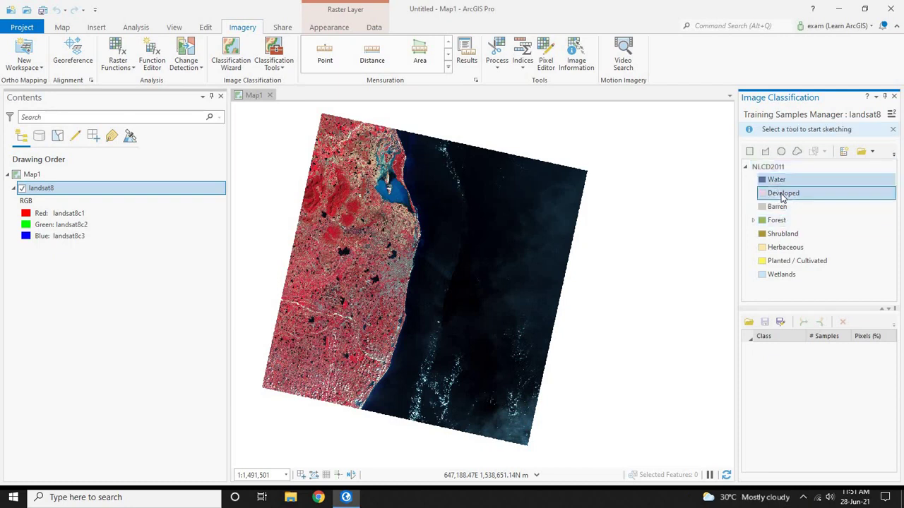
left_click(781, 274)
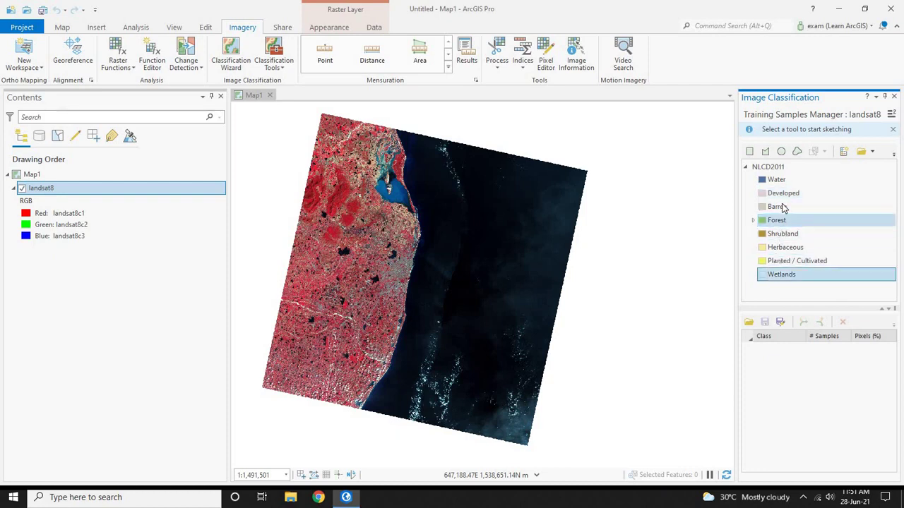
- Remove the Barren and Shrubland classes from the NLCD2011 schema
left_click(781, 207)
right_click(778, 207)
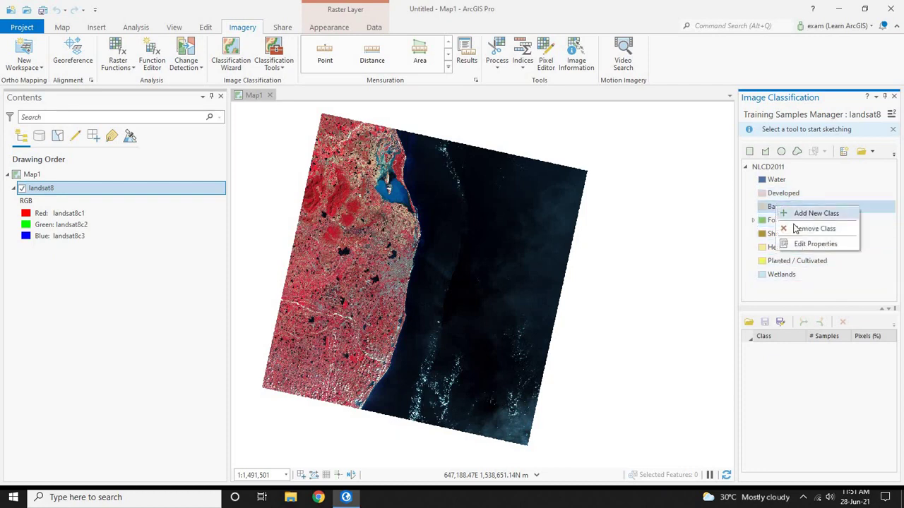
left_click(812, 228)
left_click(492, 274)
left_click(788, 221)
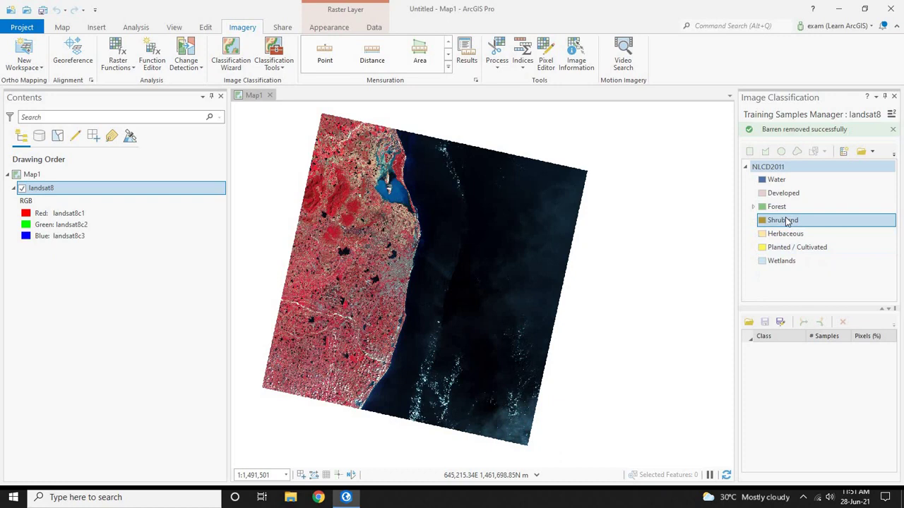
right_click(787, 220)
left_click(812, 240)
left_click(485, 274)
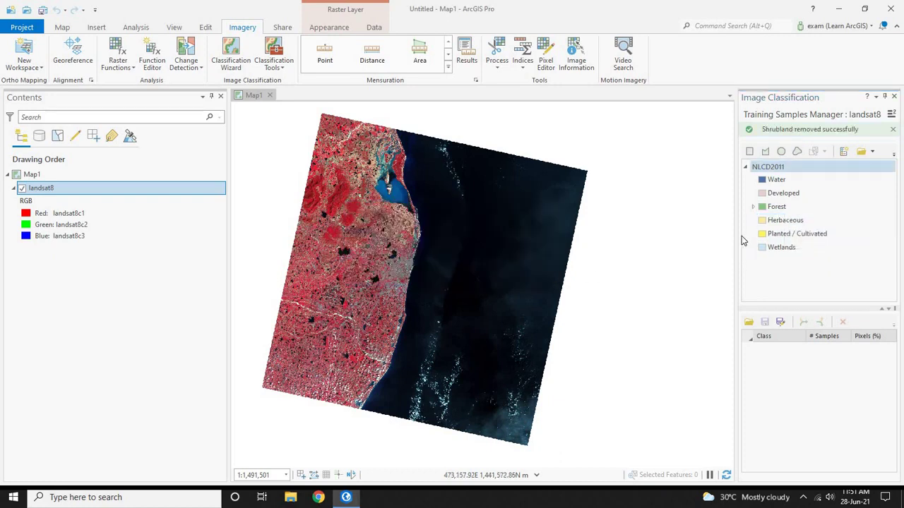
- Remove the Herbaceous and Planted / Cultivated classes
left_click(785, 220)
right_click(783, 220)
left_click(807, 242)
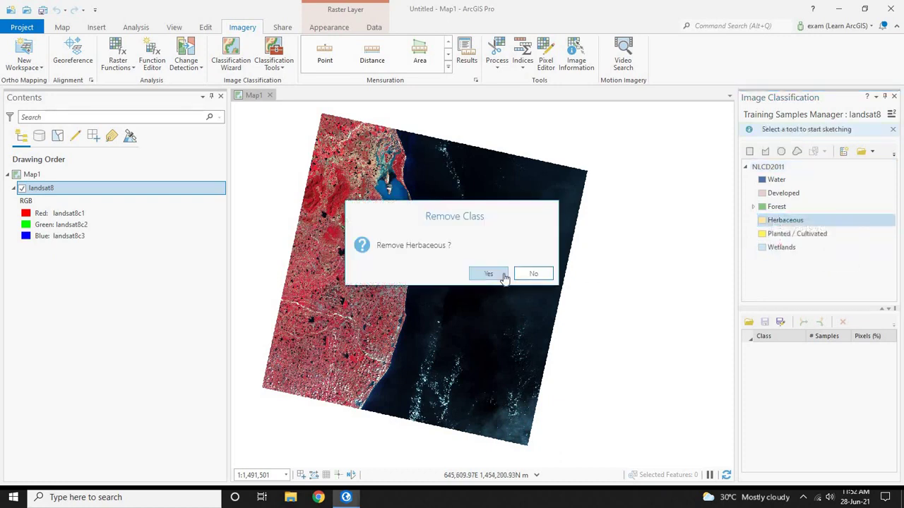
left_click(503, 276)
left_click(787, 220)
right_click(783, 220)
left_click(806, 242)
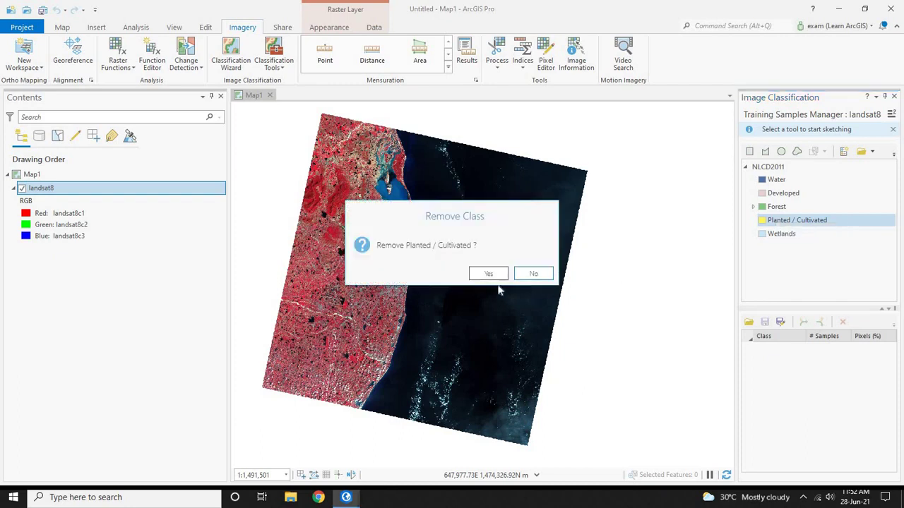
left_click(495, 277)
- Remove the Wetlands class and check the remaining Water, Developed and Forest classes
left_click(776, 222)
right_click(777, 223)
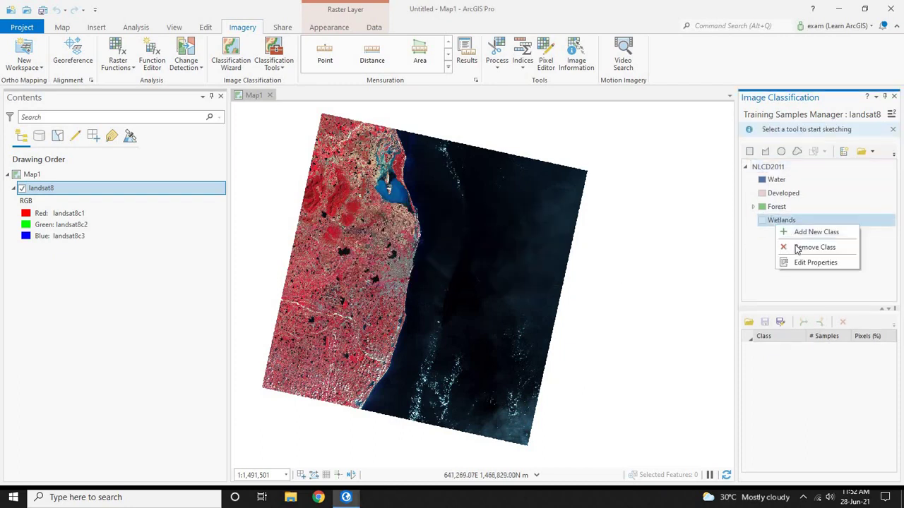
left_click(797, 249)
left_click(486, 274)
left_click(799, 191)
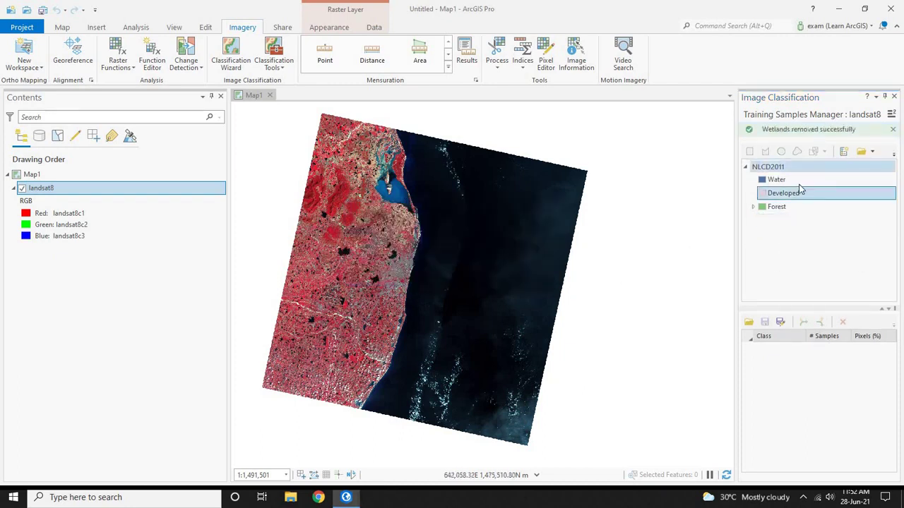
left_click(776, 179)
left_click(780, 193)
left_click(774, 209)
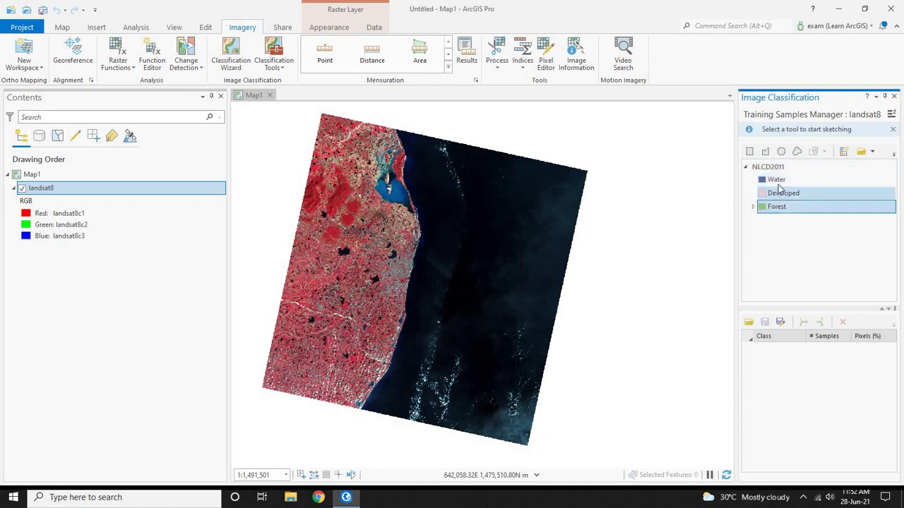
left_click(779, 181)
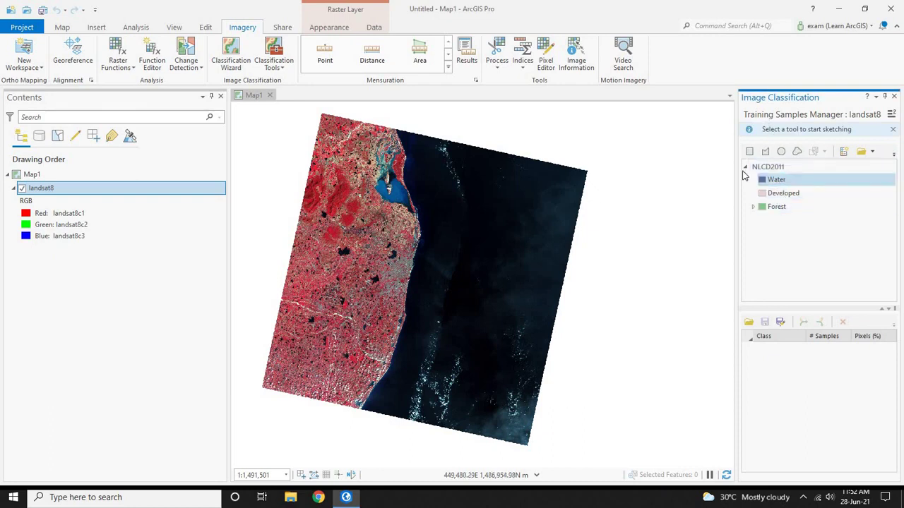
scroll(385, 224, "up", 3)
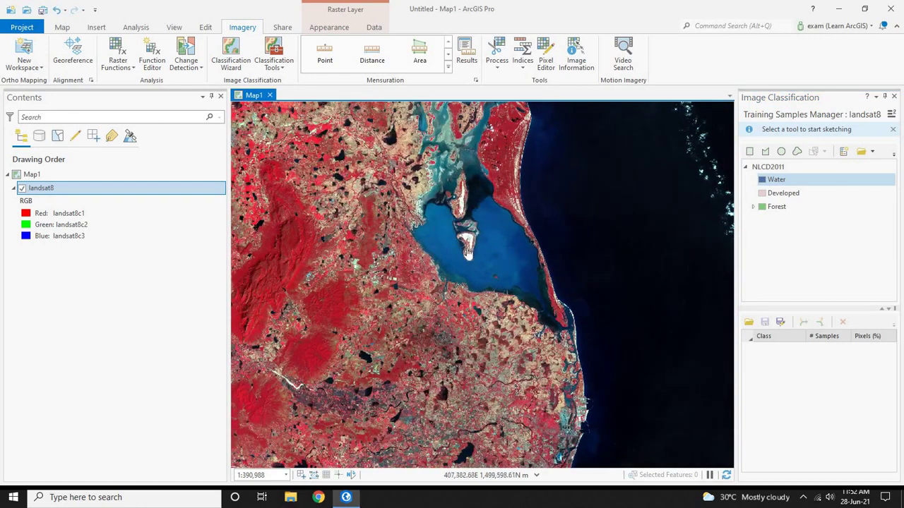
scroll(534, 216, "down", 1)
scroll(545, 219, "down", 2)
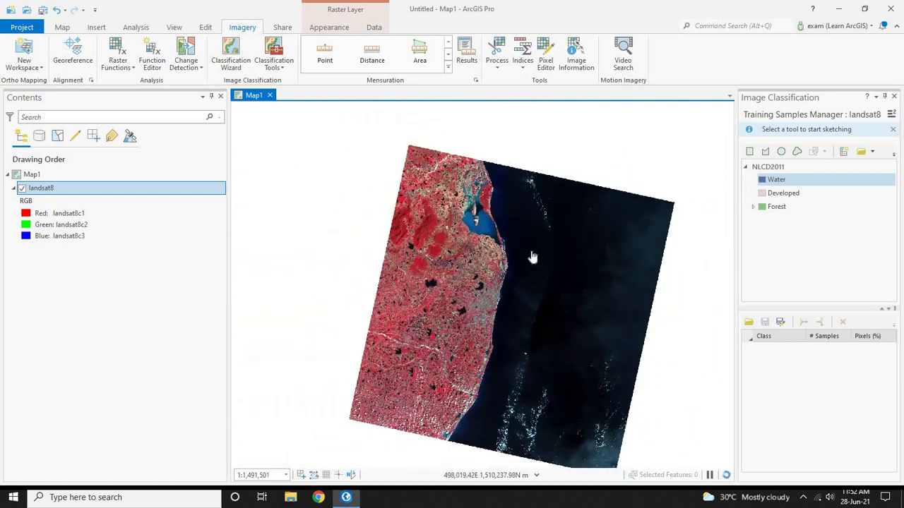
left_click(775, 206)
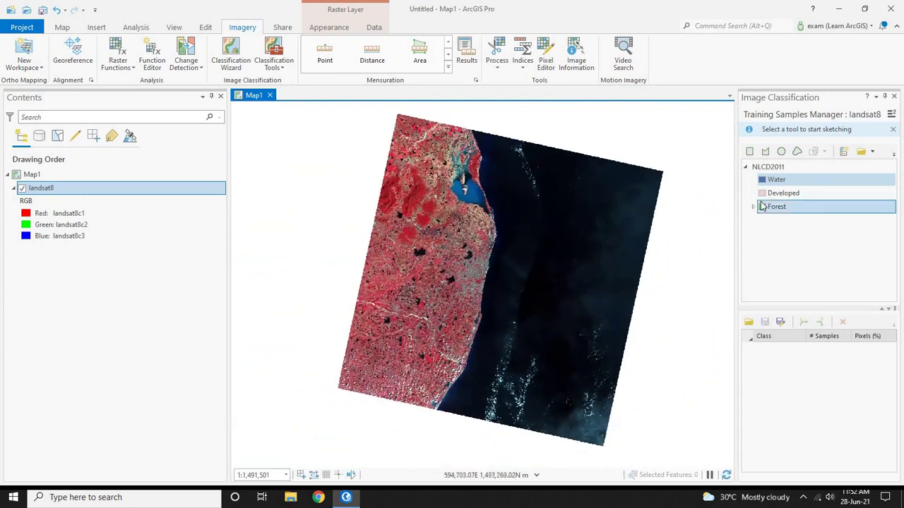
left_click(778, 193)
left_click(781, 181)
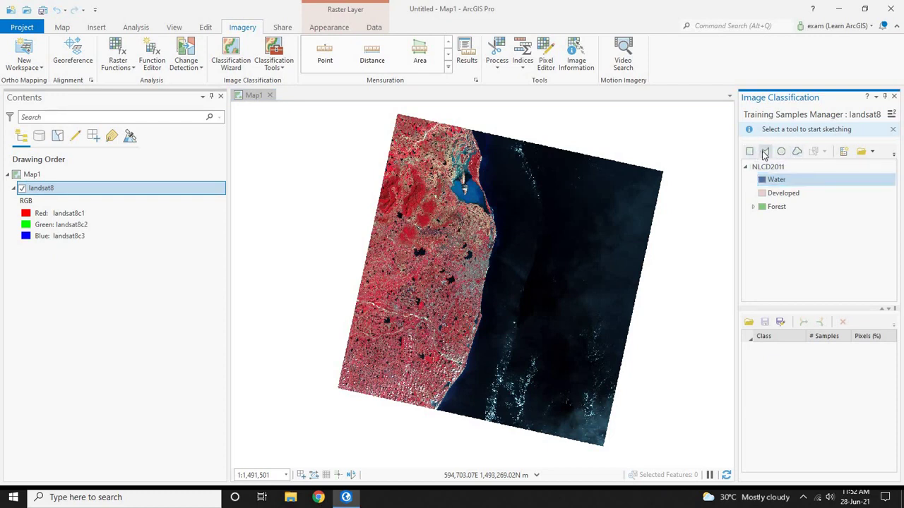
- Draw a polygon Water training sample over the open water of the bay
left_click(766, 153)
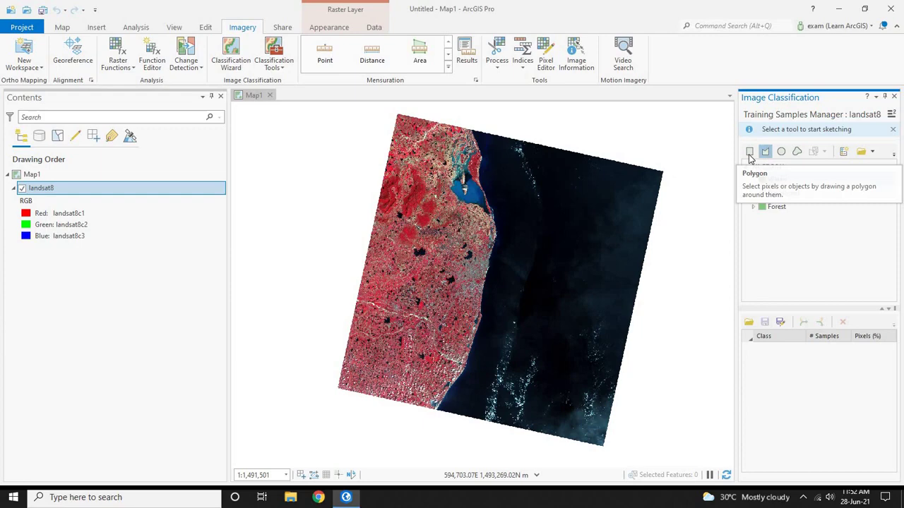
scroll(465, 201, "up", 5)
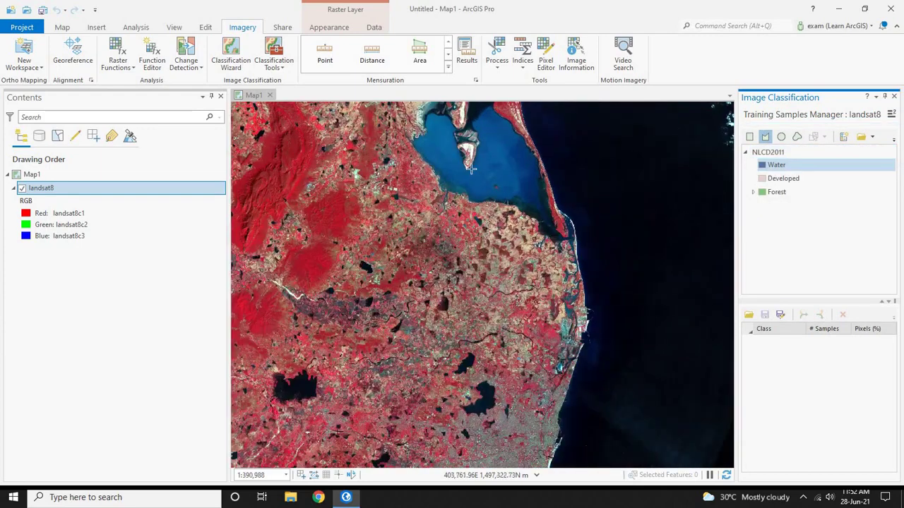
left_click_drag(523, 139, 464, 247)
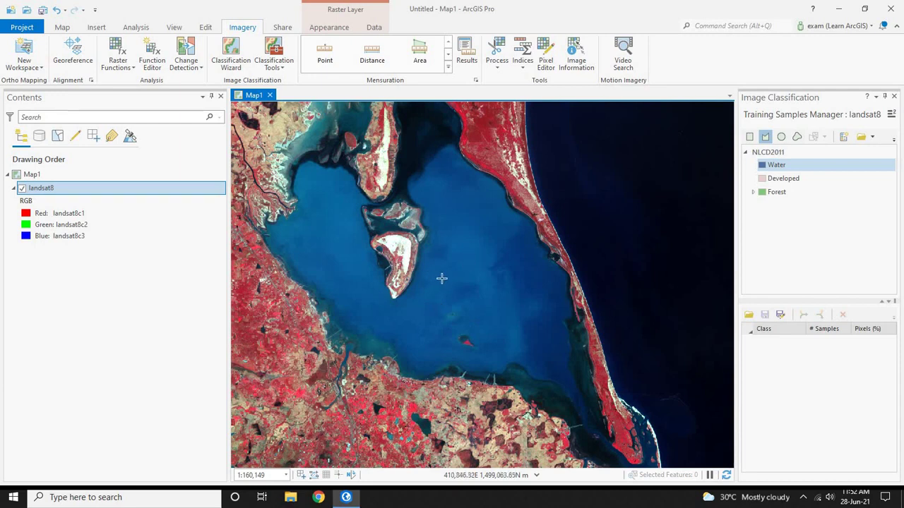
left_click(513, 265)
left_click(516, 297)
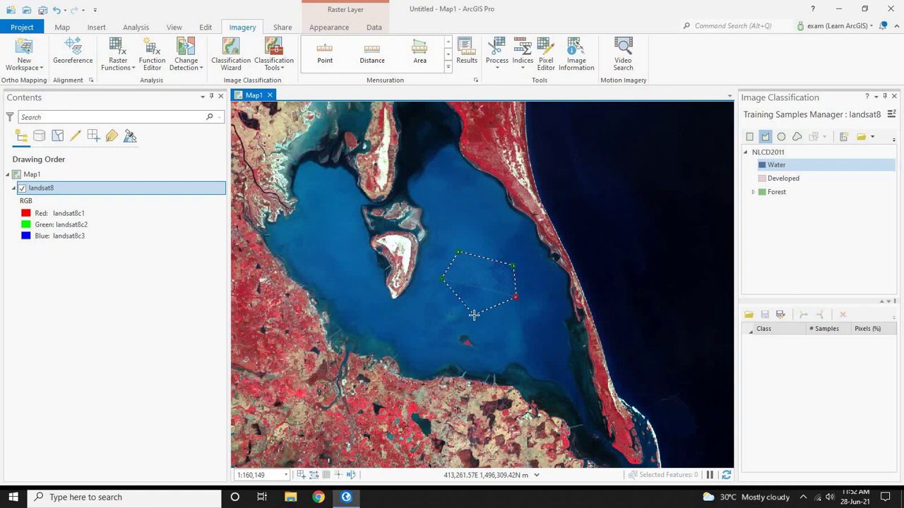
double_click(474, 315)
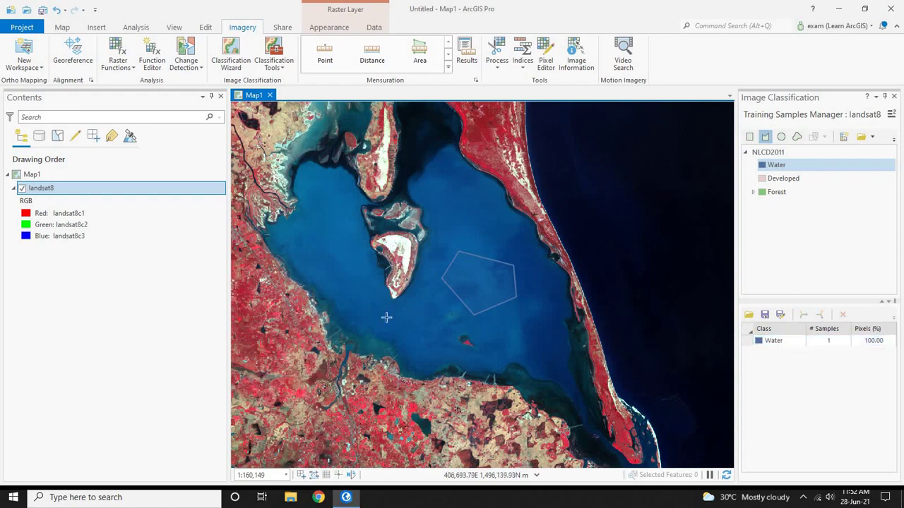
- Draw a second Water sample polygon on the dark inland lake
scroll(386, 317, "down", 3)
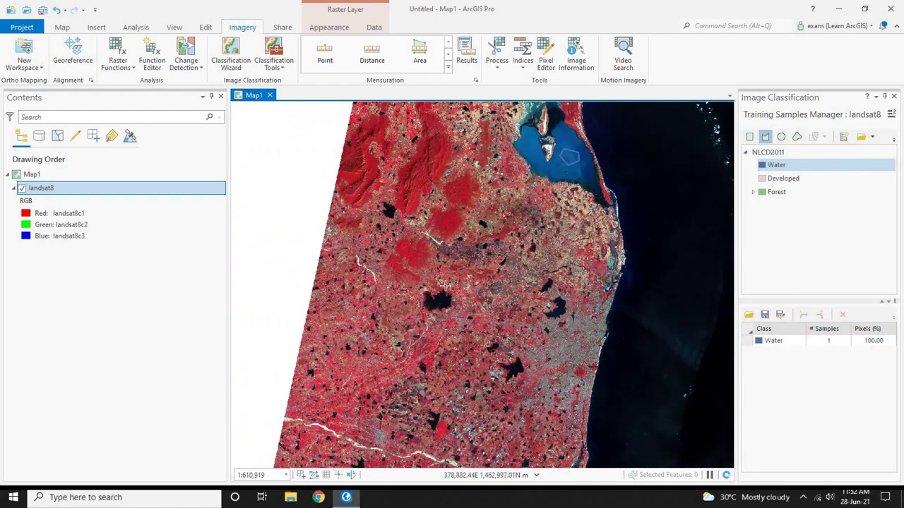
scroll(439, 296, "up", 4)
left_click_drag(424, 317, 458, 248)
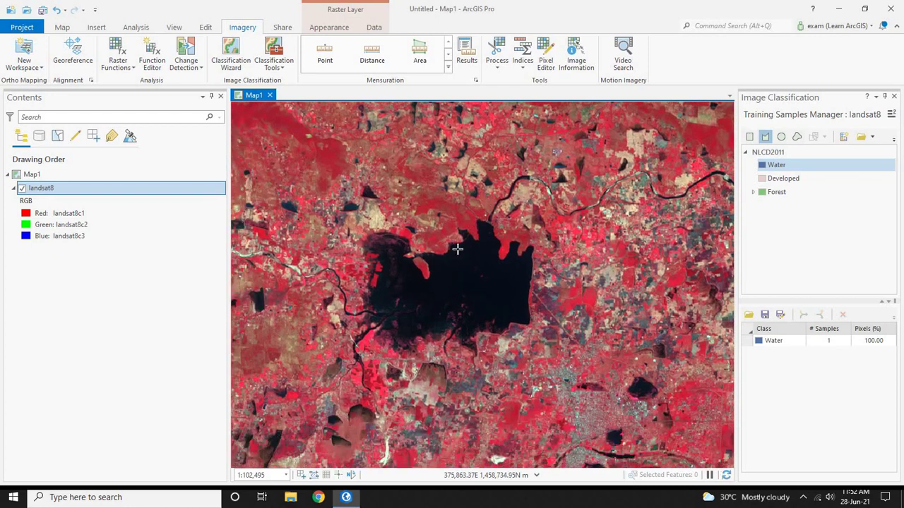
left_click(448, 276)
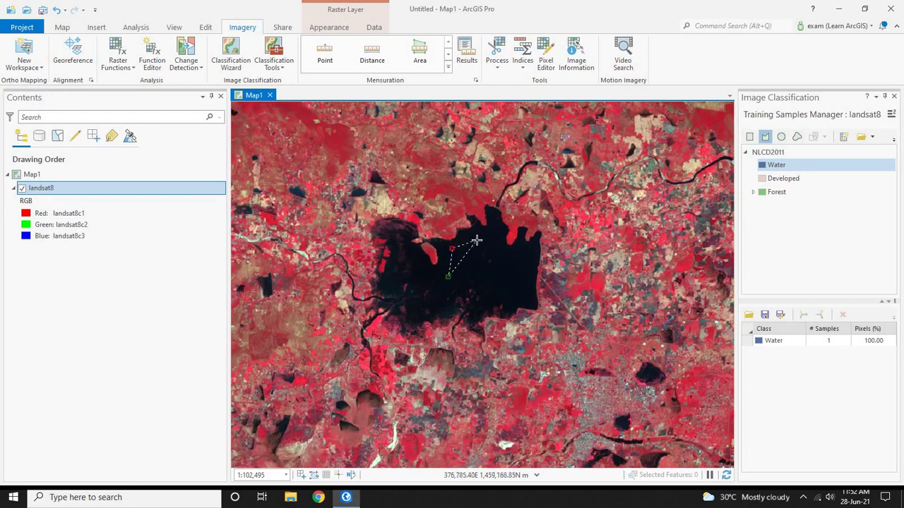
double_click(472, 278)
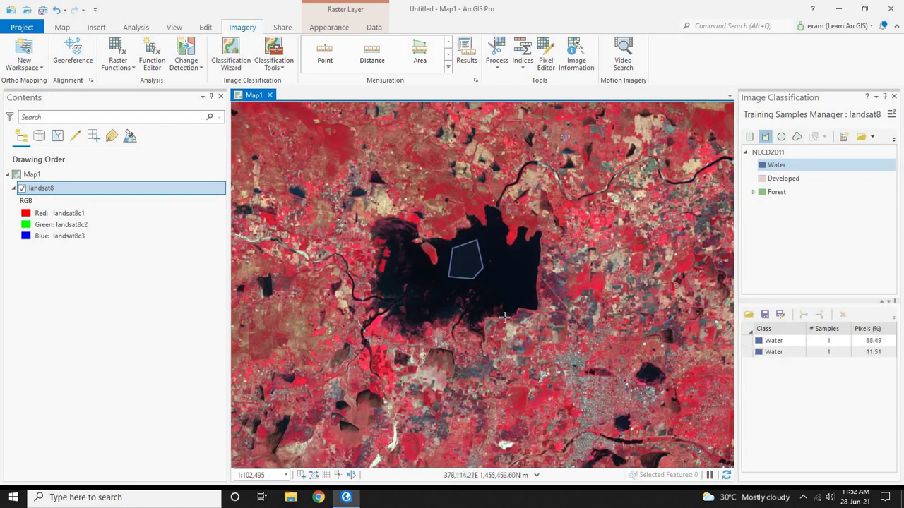
- Outline a third Water sample on the large lake near the coastline
scroll(504, 317, "down", 4)
left_click_drag(504, 317, 497, 246)
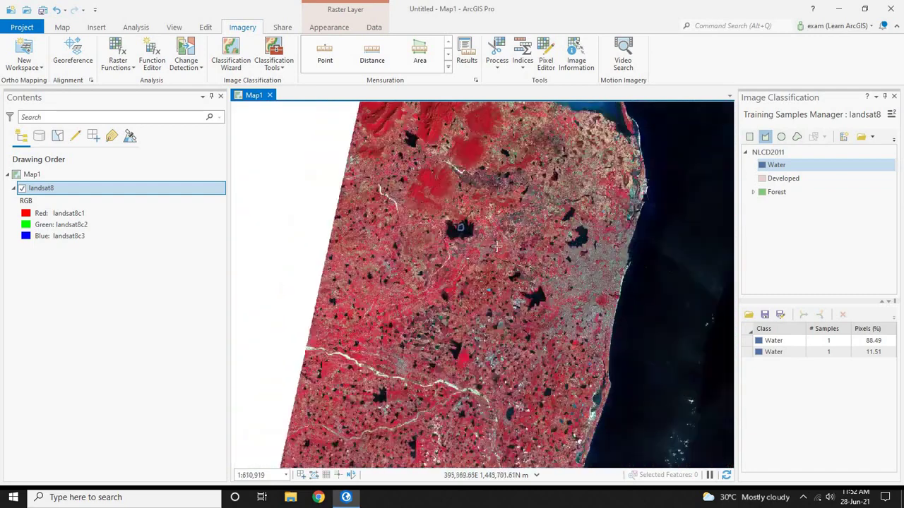
scroll(495, 261, "up", 4)
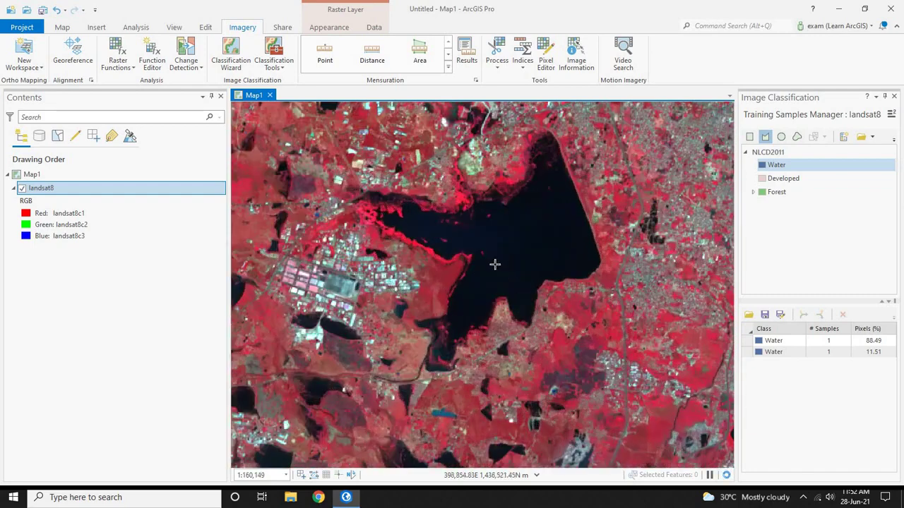
left_click(510, 271)
left_click(506, 228)
left_click(547, 201)
left_click(579, 231)
double_click(538, 257)
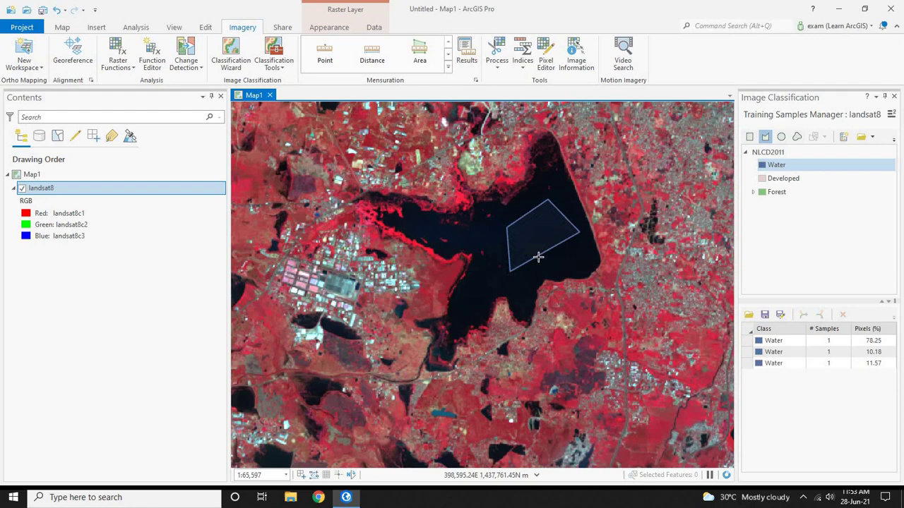
- Make Developed the class for the next training samples
scroll(622, 260, "down", 5)
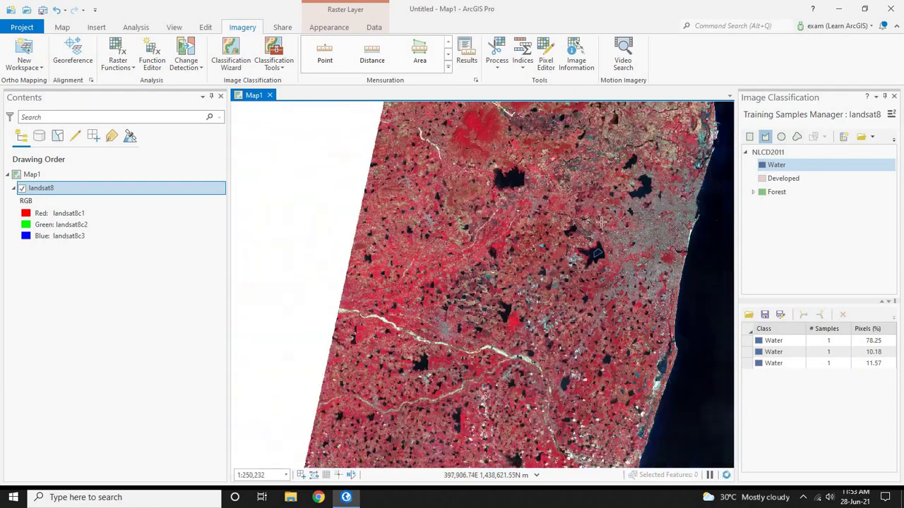
left_click_drag(731, 107, 634, 227)
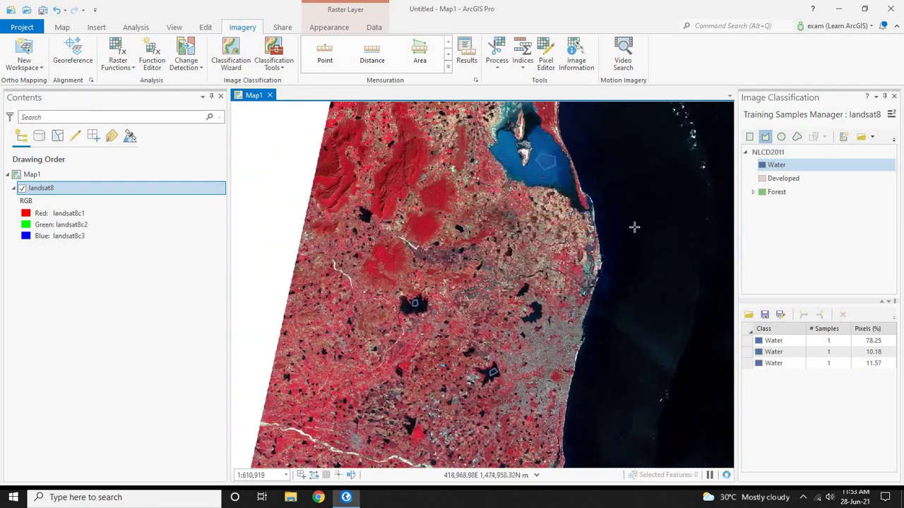
left_click(798, 179)
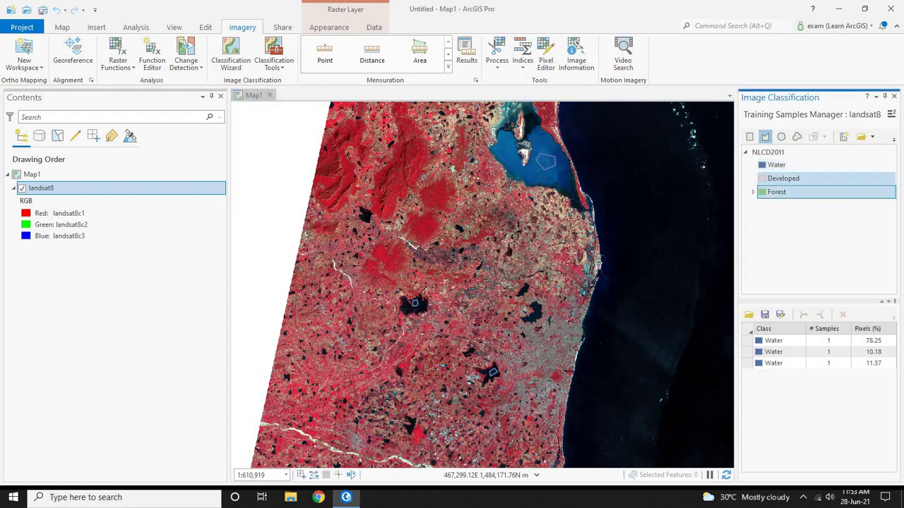
- Draw two Developed sample polygons over dense urban areas
scroll(523, 361, "up", 7)
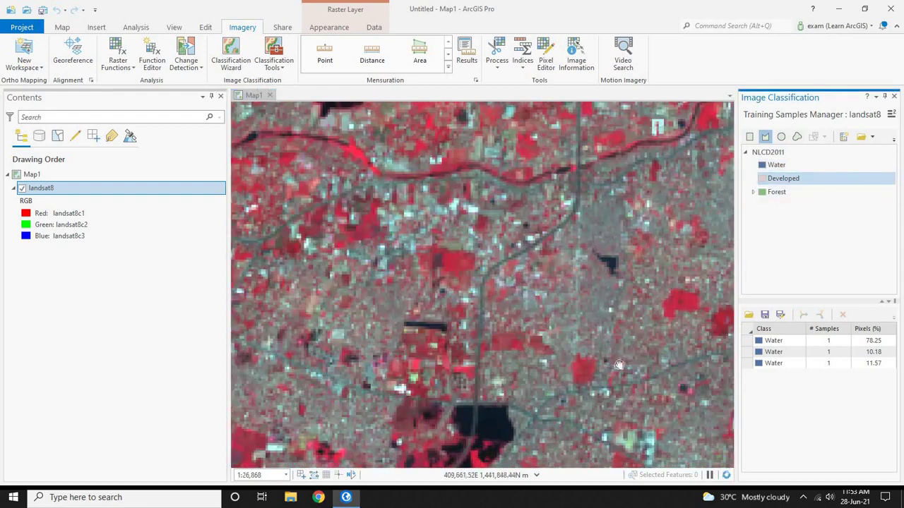
left_click_drag(619, 364, 435, 228)
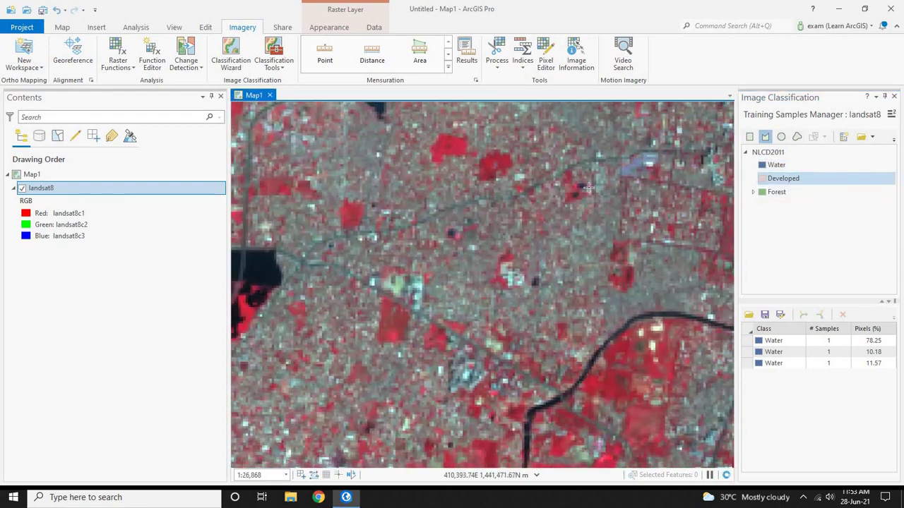
left_click_drag(590, 188, 433, 225)
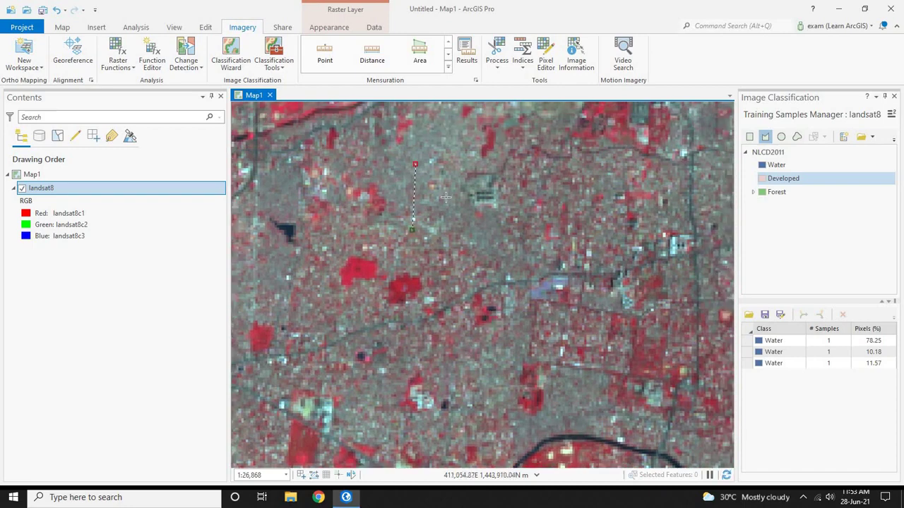
left_click(451, 204)
double_click(450, 243)
scroll(462, 326, "down", 5)
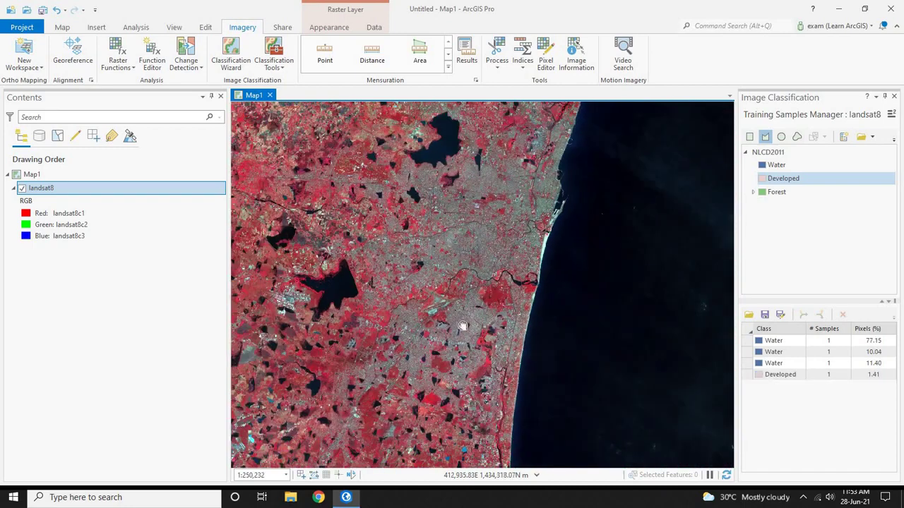
scroll(463, 326, "up", 5)
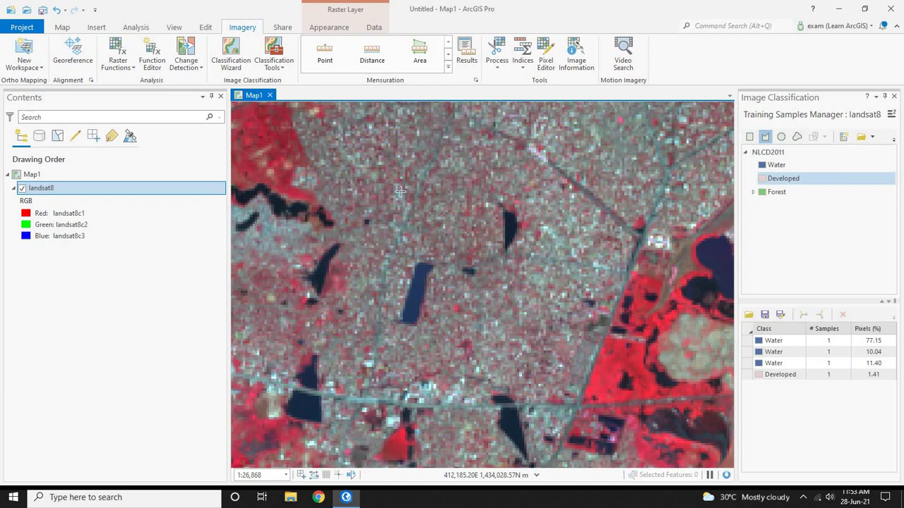
left_click(417, 143)
left_click(400, 214)
left_click(446, 221)
double_click(487, 168)
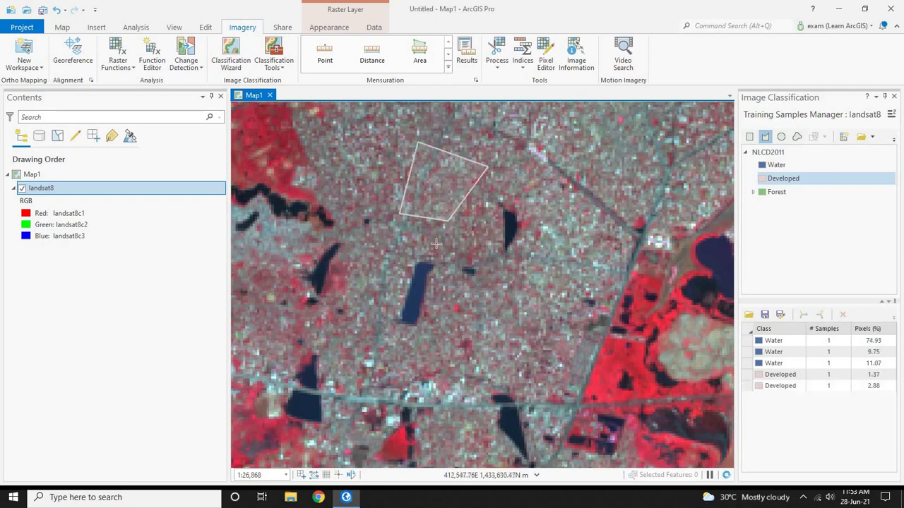
- Add a third Developed sample polygon over another urban patch
scroll(436, 243, "down", 5)
scroll(477, 265, "up", 3)
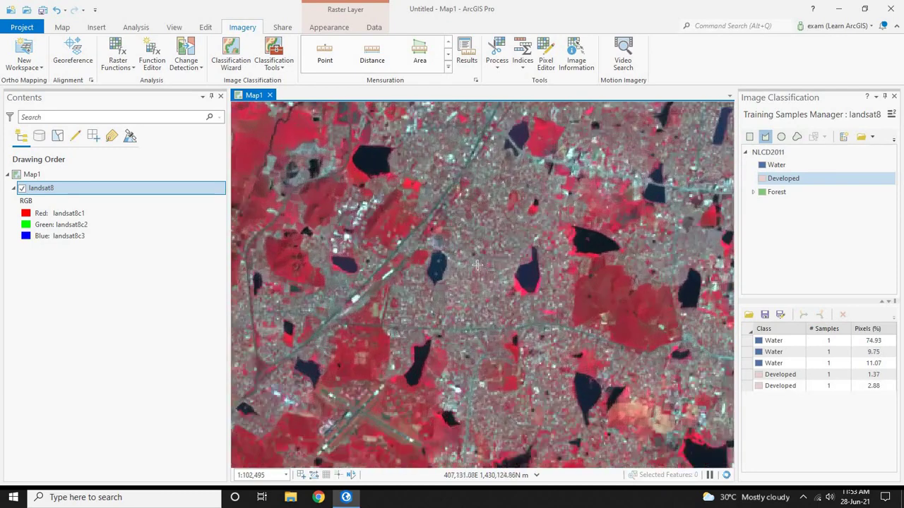
scroll(478, 265, "up", 3)
left_click(445, 280)
left_click(490, 299)
left_click(459, 331)
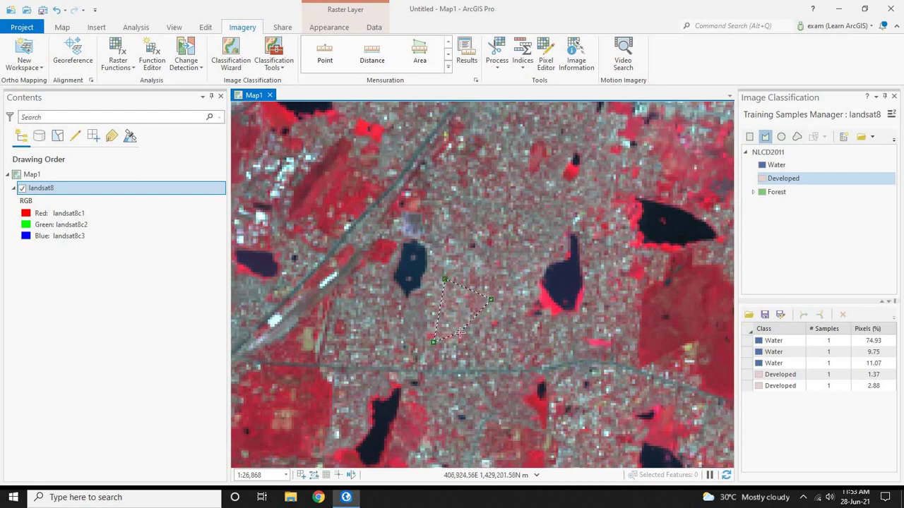
double_click(433, 342)
- Switch to the Forest class and draw the first Forest sample polygon
left_click(830, 191)
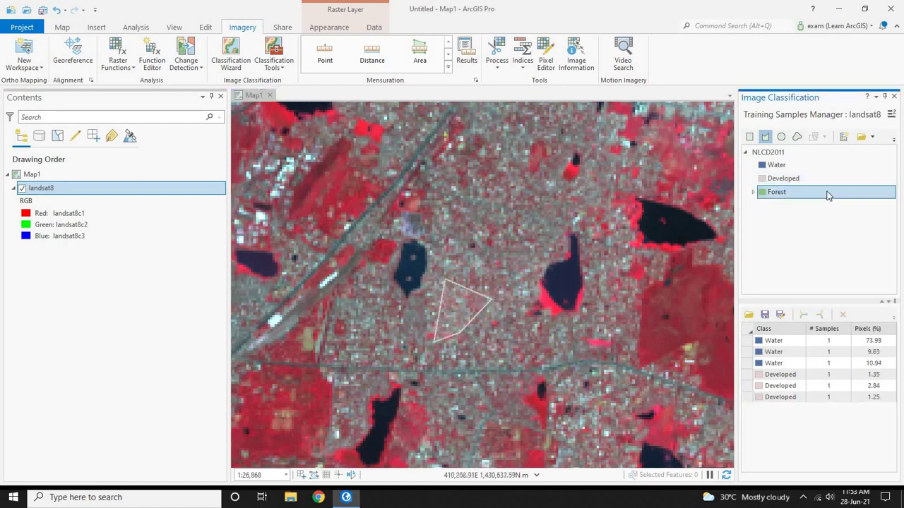
scroll(425, 211, "down", 1)
scroll(425, 210, "down", 3)
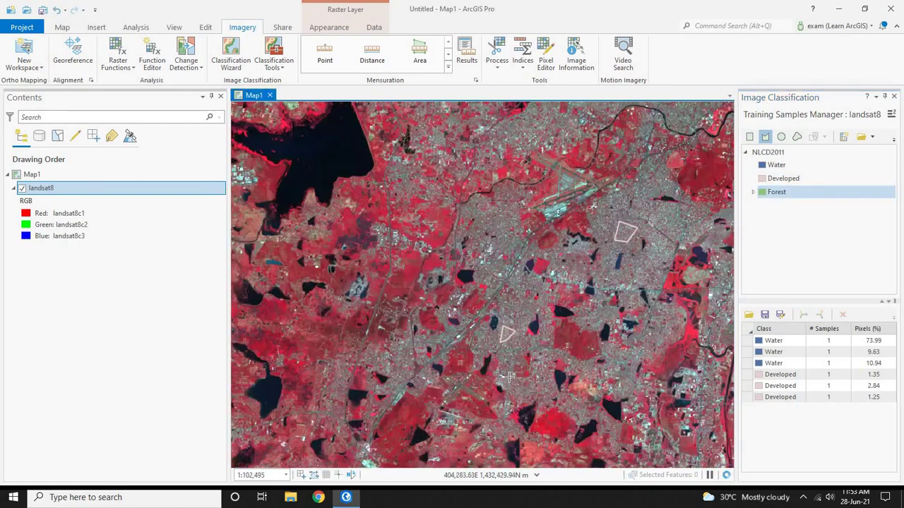
scroll(463, 257, "up", 2)
scroll(444, 272, "up", 4)
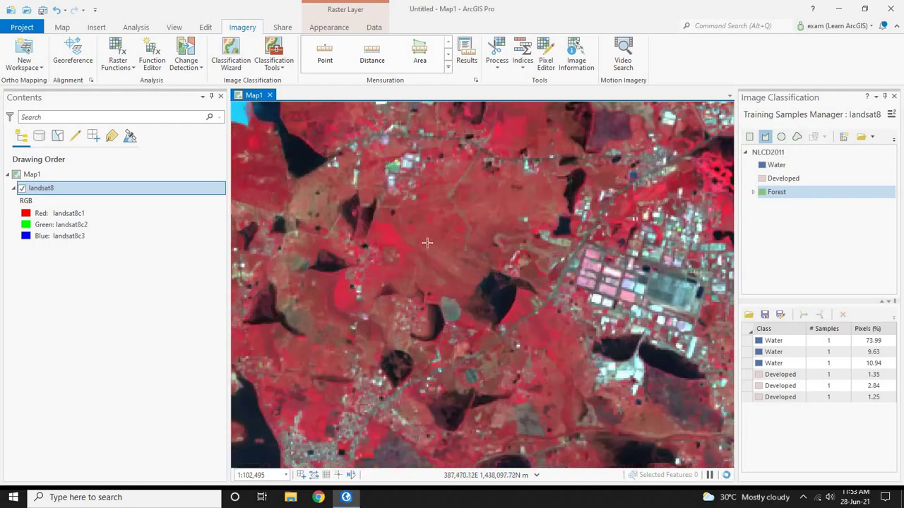
left_click(513, 274)
double_click(462, 321)
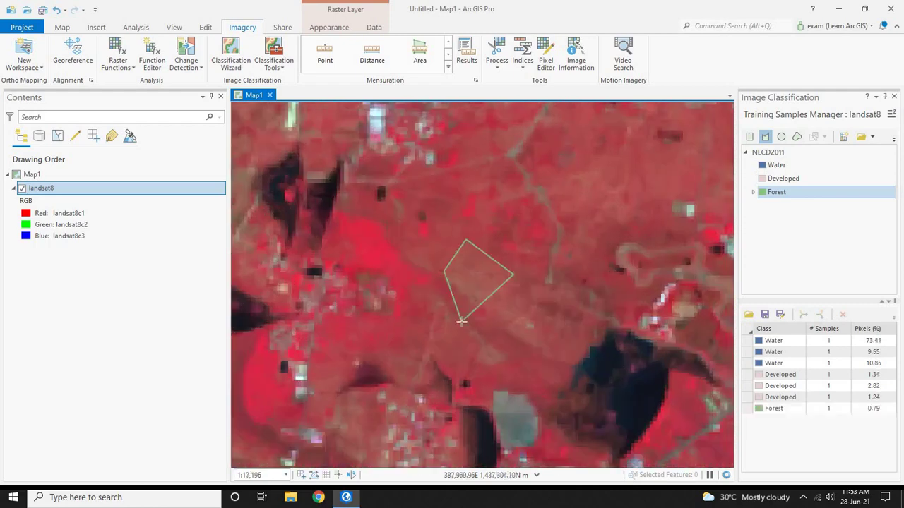
- Add a second Forest sample polygon near the lake
scroll(423, 222, "down", 5)
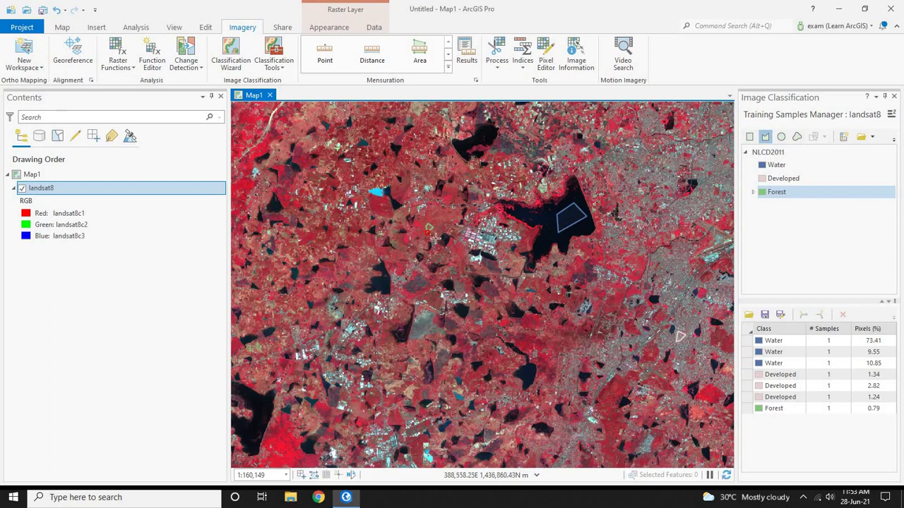
left_click_drag(418, 287, 503, 359)
left_click_drag(348, 108, 451, 171)
scroll(451, 168, "up", 5)
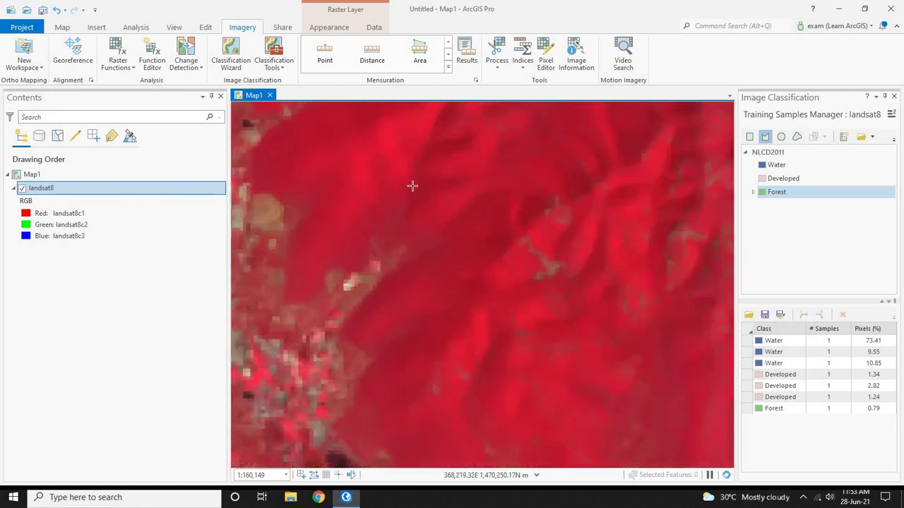
left_click(411, 120)
left_click(486, 146)
double_click(462, 228)
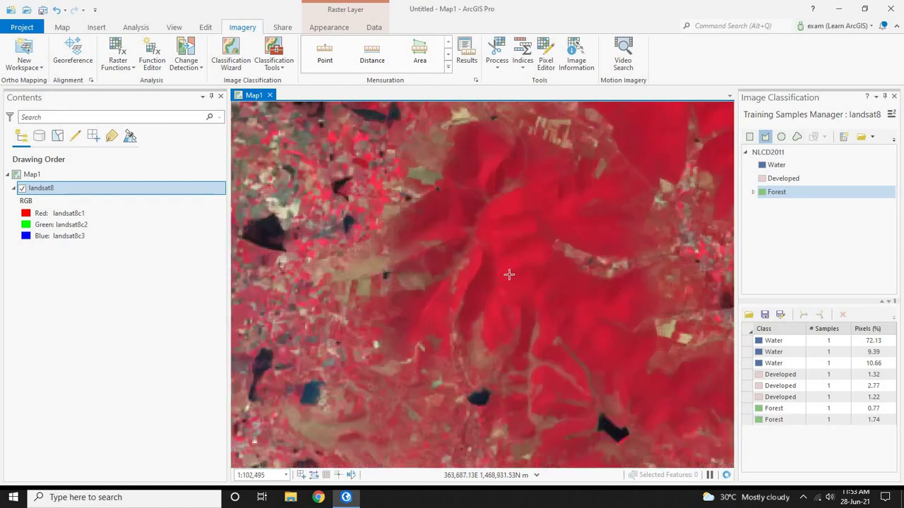
- Outline a third, five-sided Forest sample on the red hillside and zoom out
left_click(464, 214)
left_click(529, 195)
left_click(537, 286)
double_click(517, 298)
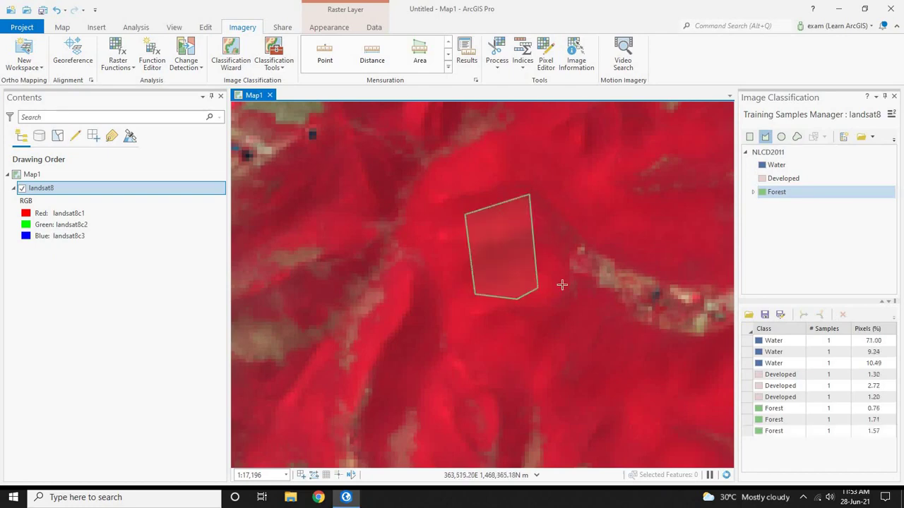
scroll(572, 286, "down", 5)
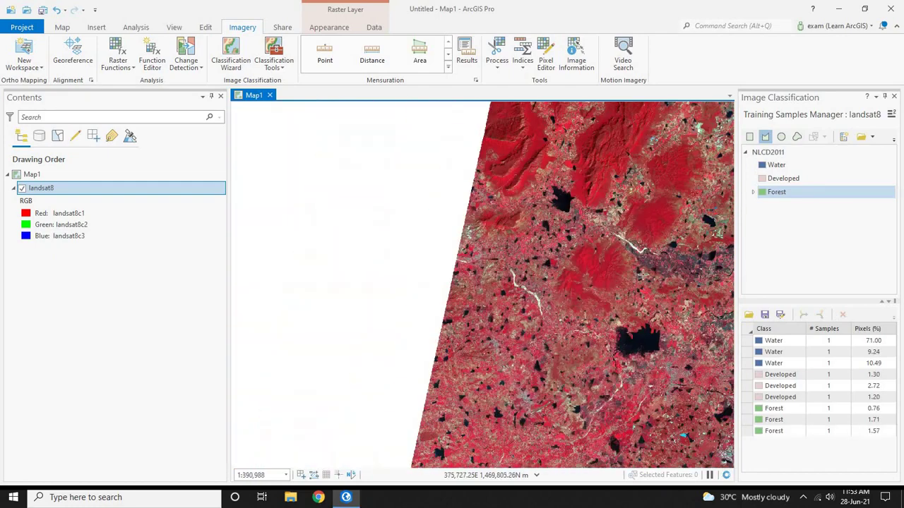
scroll(600, 276, "down", 2)
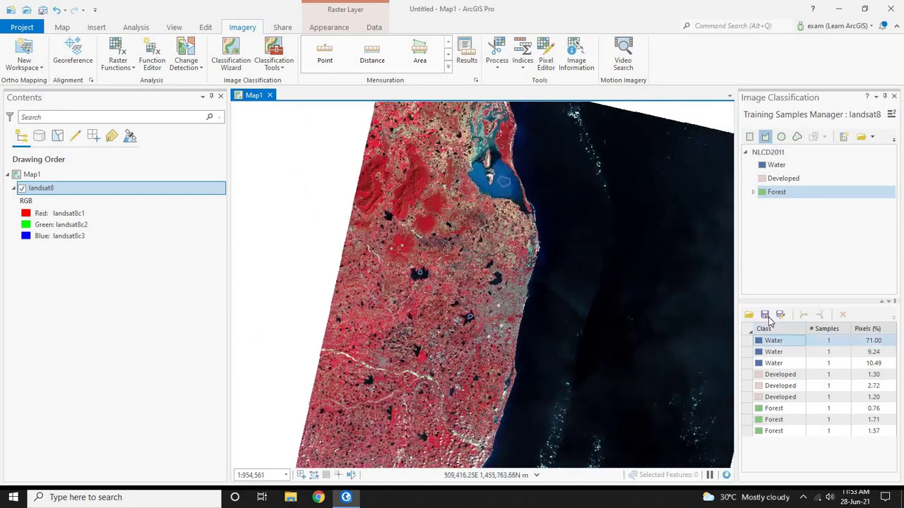
- Save the nine training samples under This PC > ArcGIS with the name sample_lulc
left_click(765, 315)
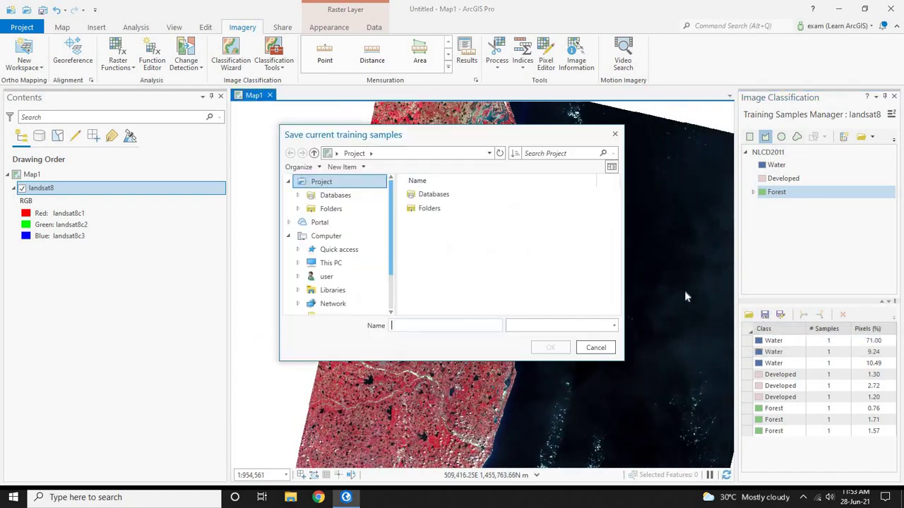
left_click(363, 268)
scroll(363, 269, "down", 2)
left_click(347, 268)
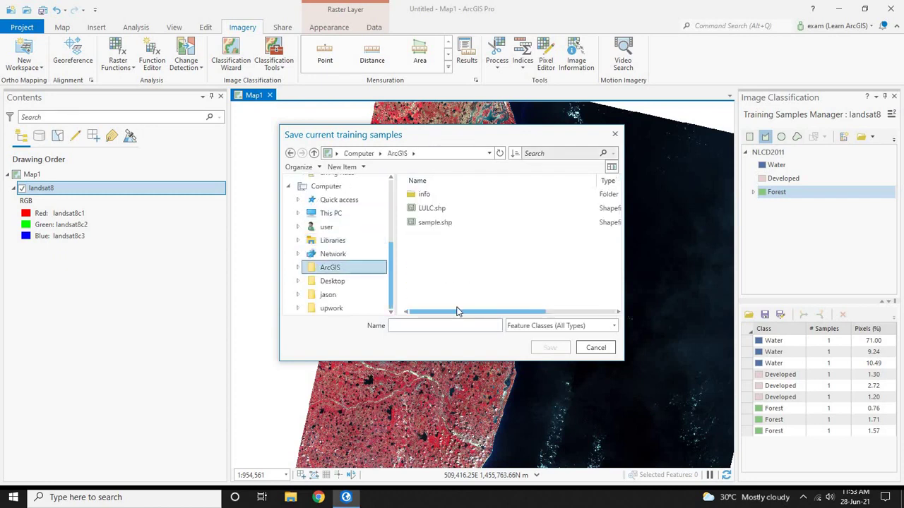
left_click(434, 324)
type("sample")
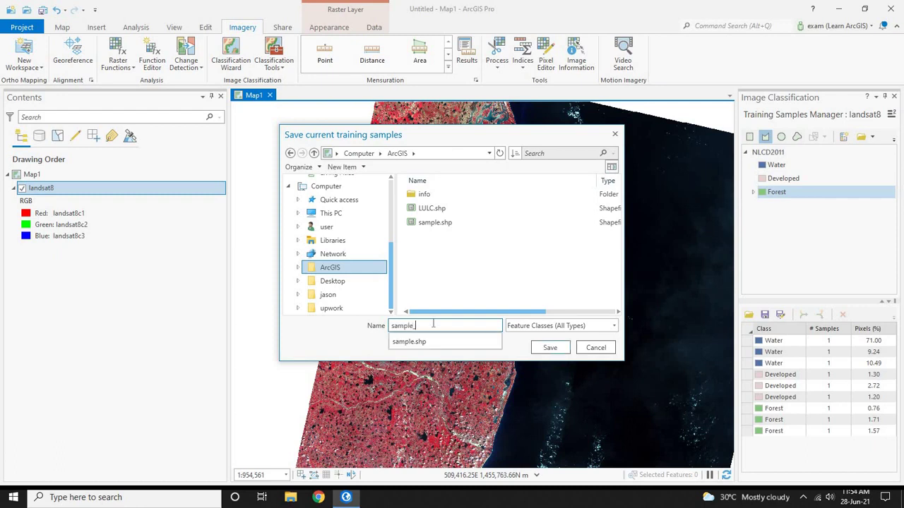
type("_")
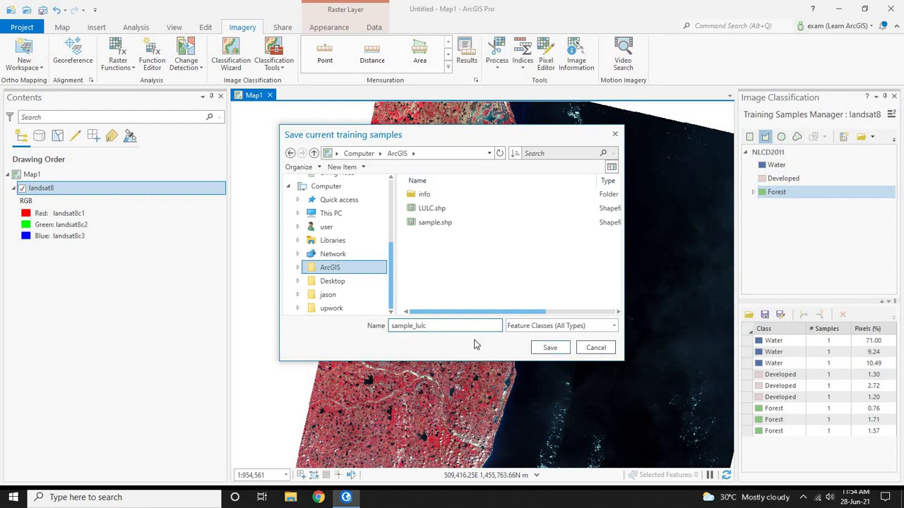
left_click_drag(440, 325, 387, 338)
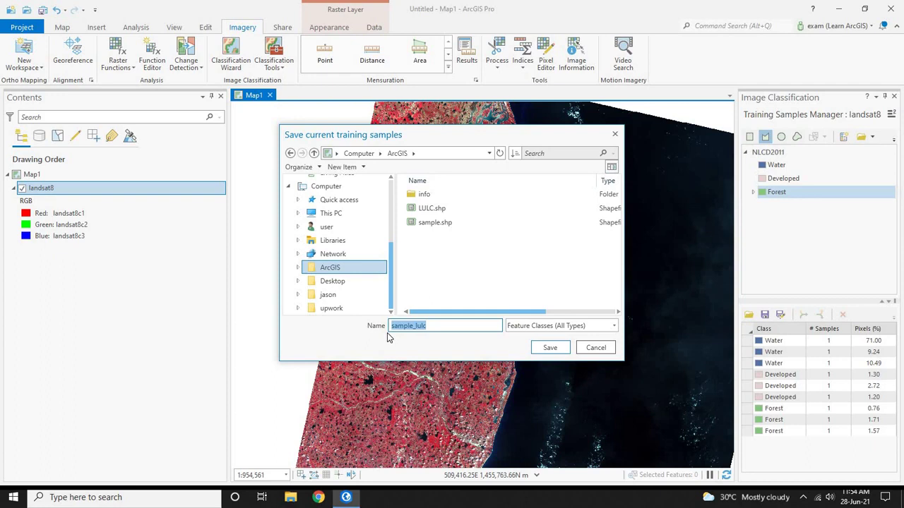
left_click(551, 349)
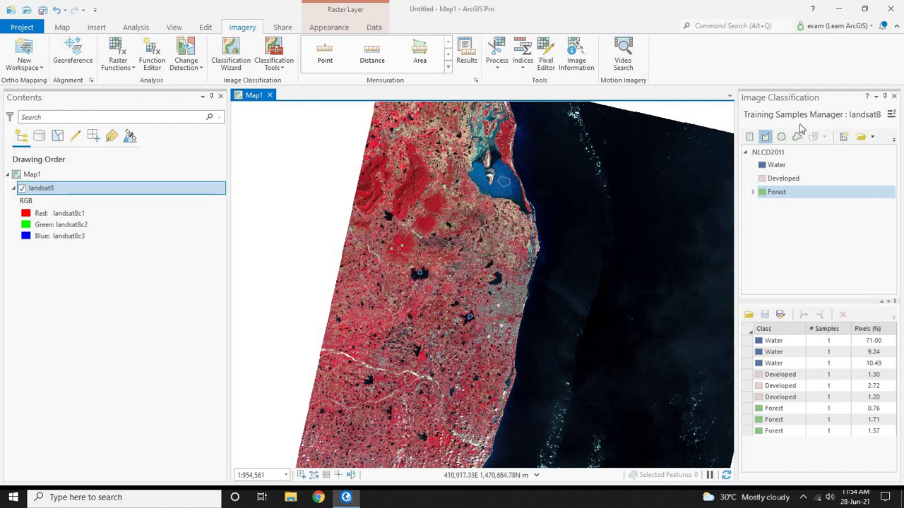
- Close the Training Samples Manager, keeping the sample edits, and start the Classify tool for landsat8
left_click(895, 97)
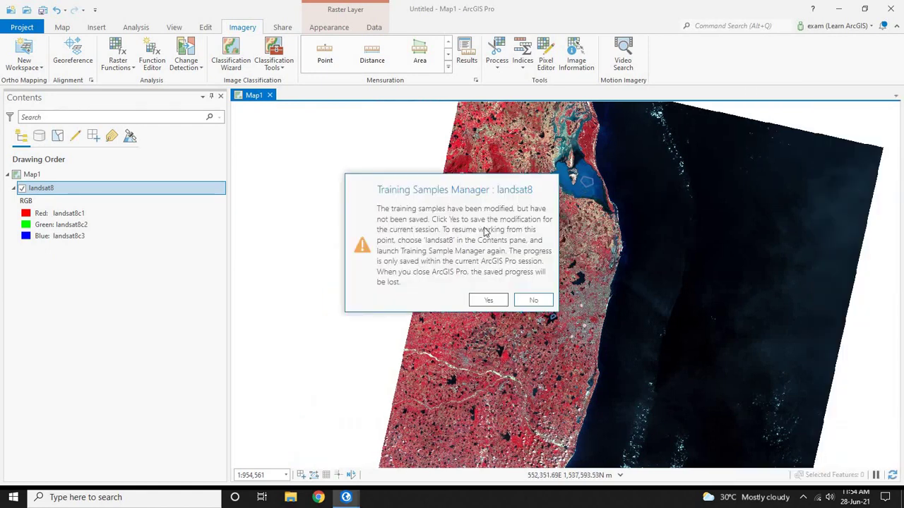
left_click(487, 302)
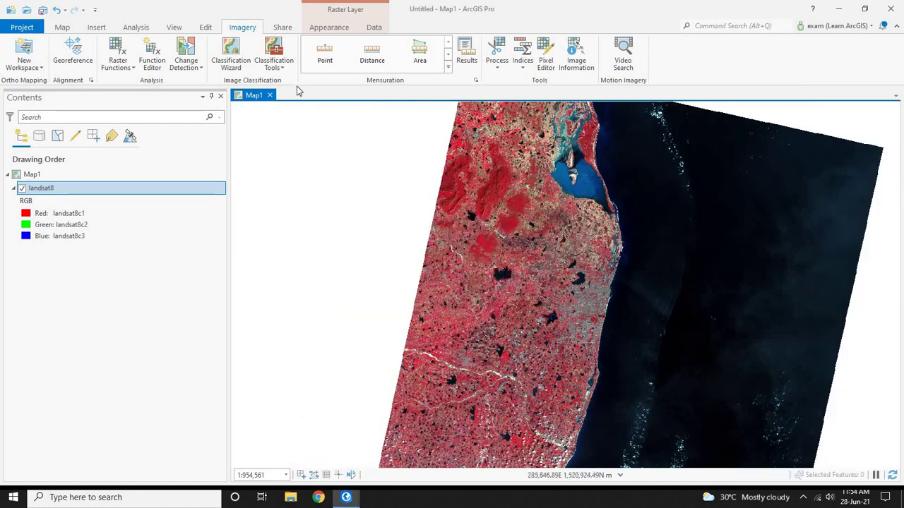
left_click(277, 61)
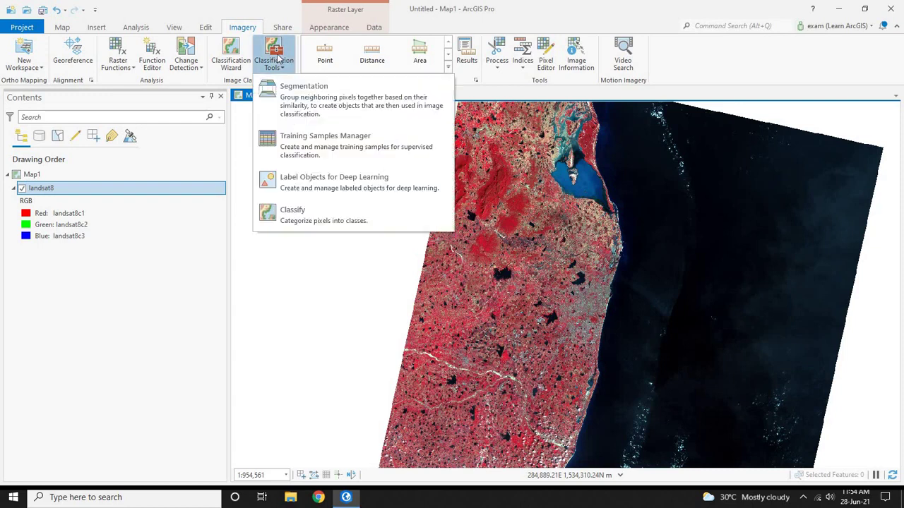
left_click(332, 213)
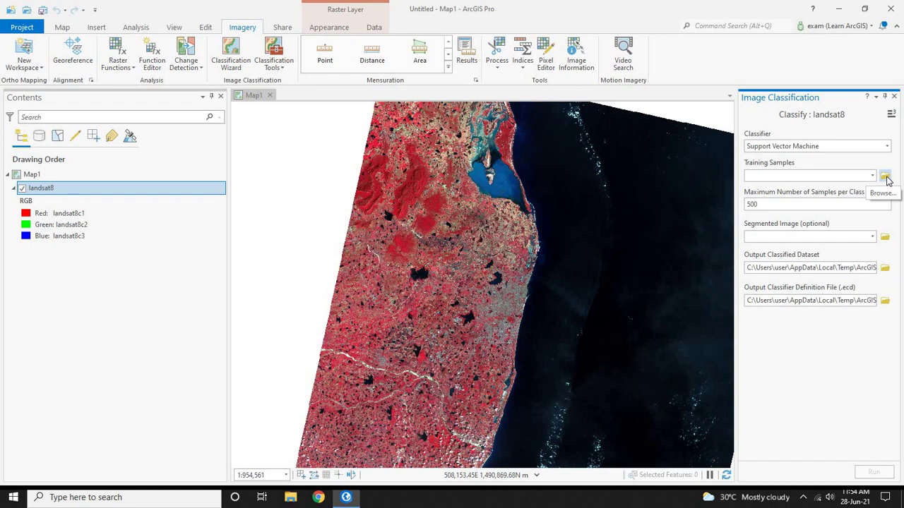
- Set the Classify training samples to sample_lulc.shp
left_click(886, 176)
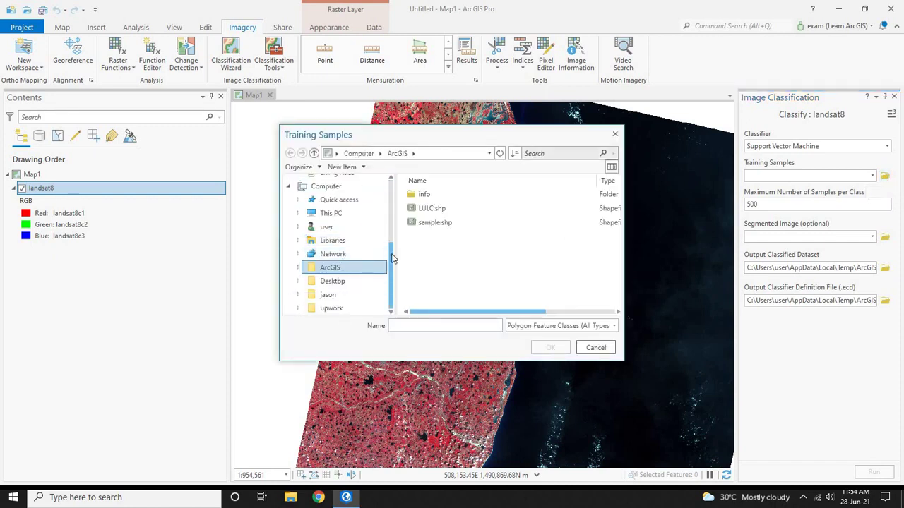
left_click(500, 154)
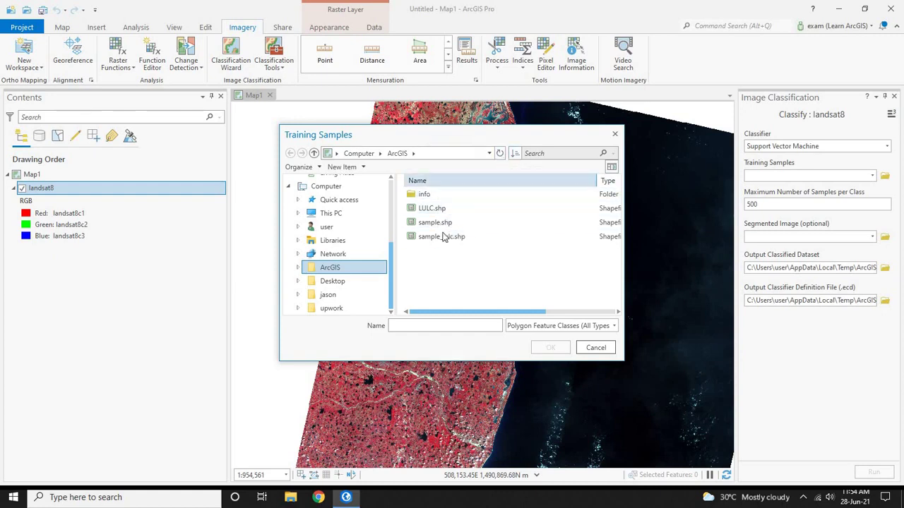
left_click(452, 237)
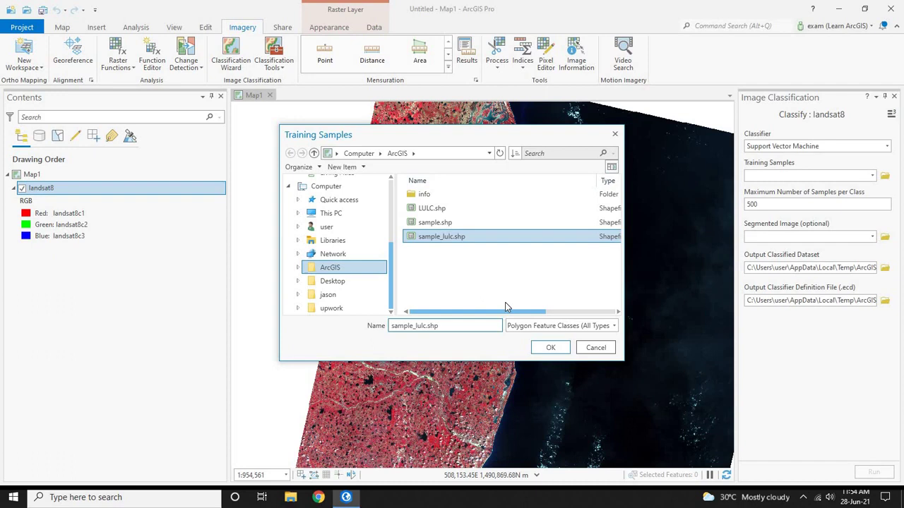
left_click(550, 351)
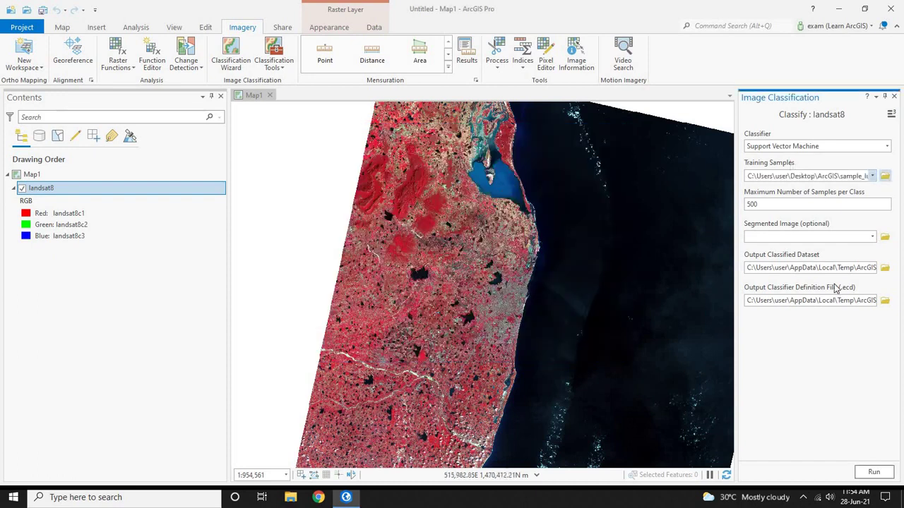
- Run the Support Vector Machine classification and check its completion messages
left_click(873, 473)
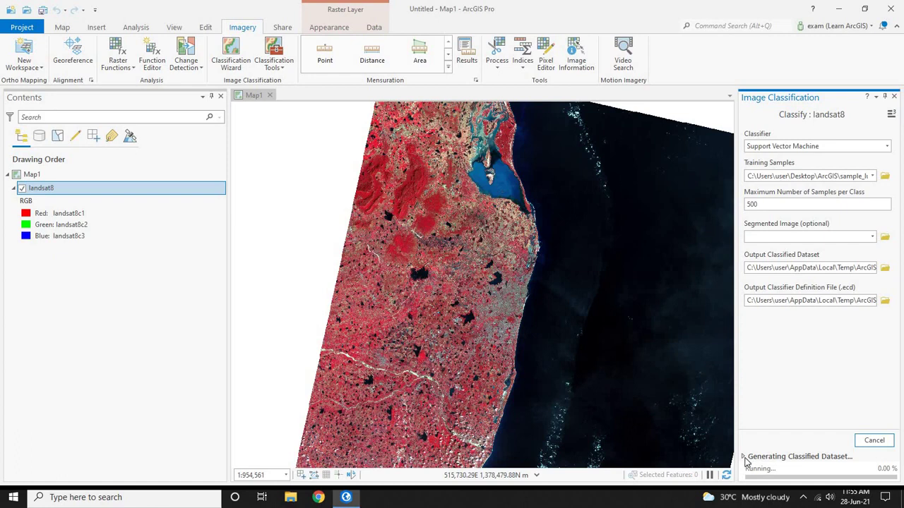
left_click(743, 457)
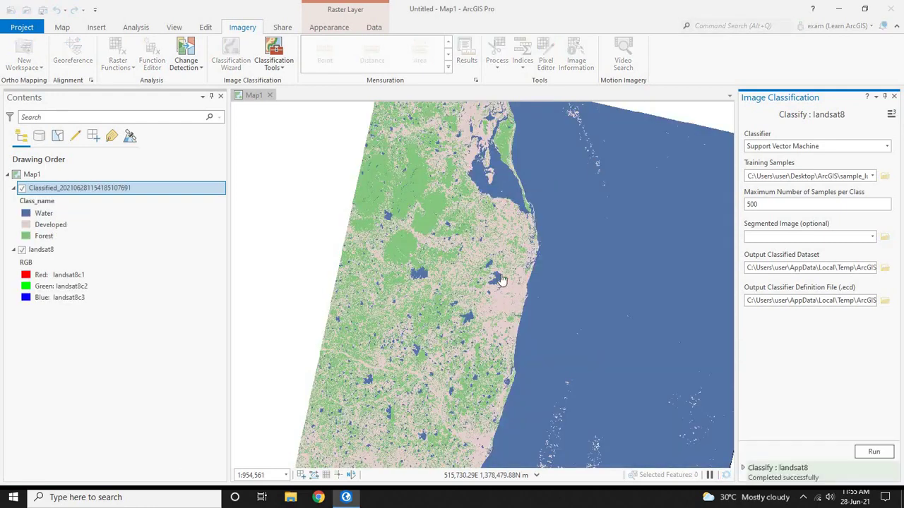
- Frame the classified raster's upper edge and bring up the Classified layer's Appearance options
scroll(500, 280, "down", 2)
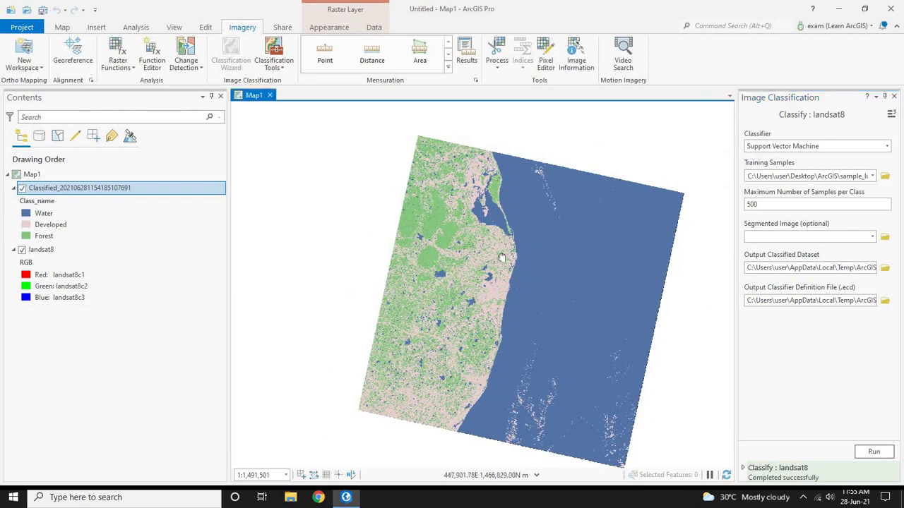
scroll(501, 261, "up", 4)
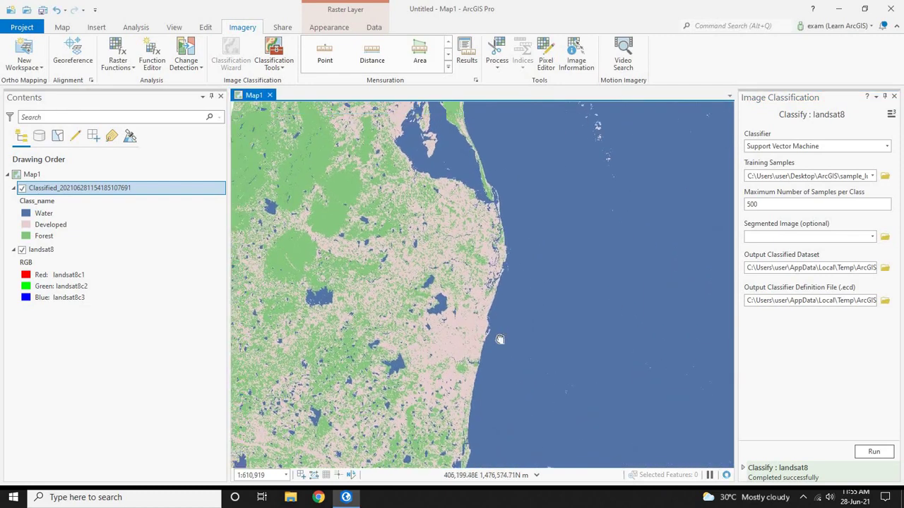
left_click_drag(499, 340, 513, 410)
left_click_drag(395, 233, 452, 317)
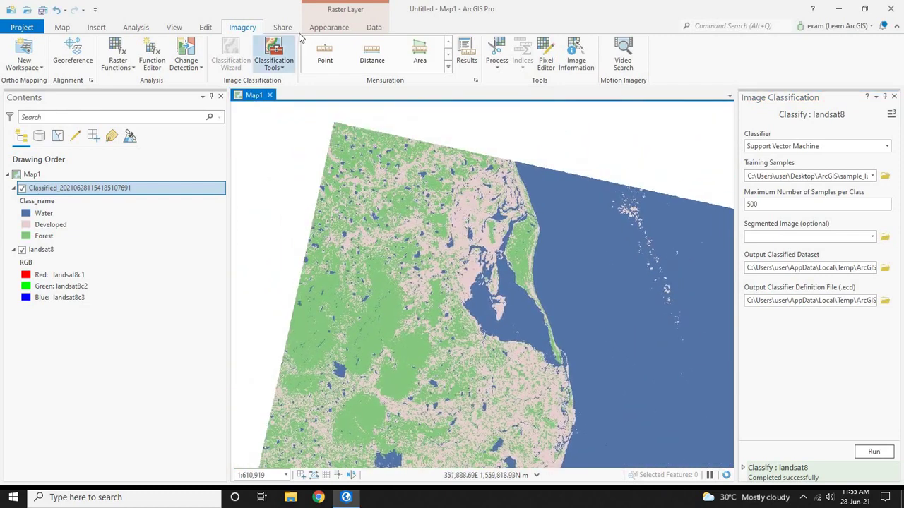
left_click(327, 28)
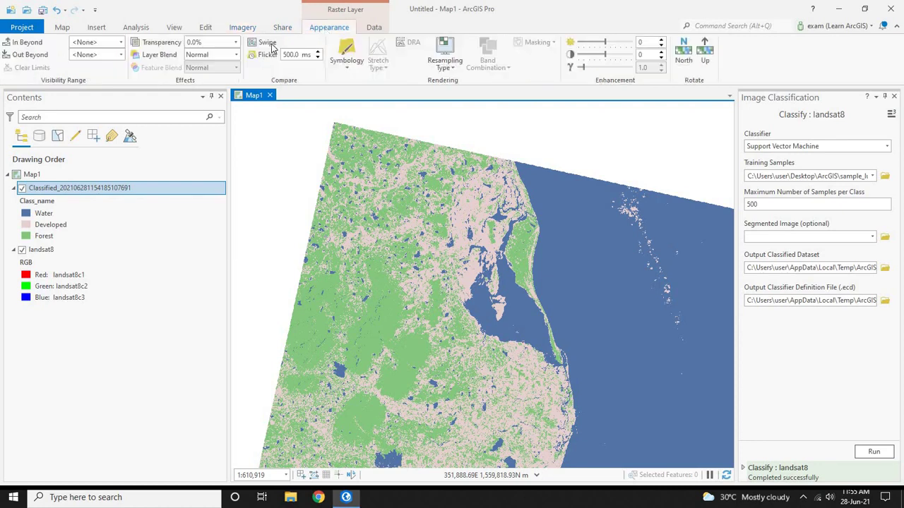